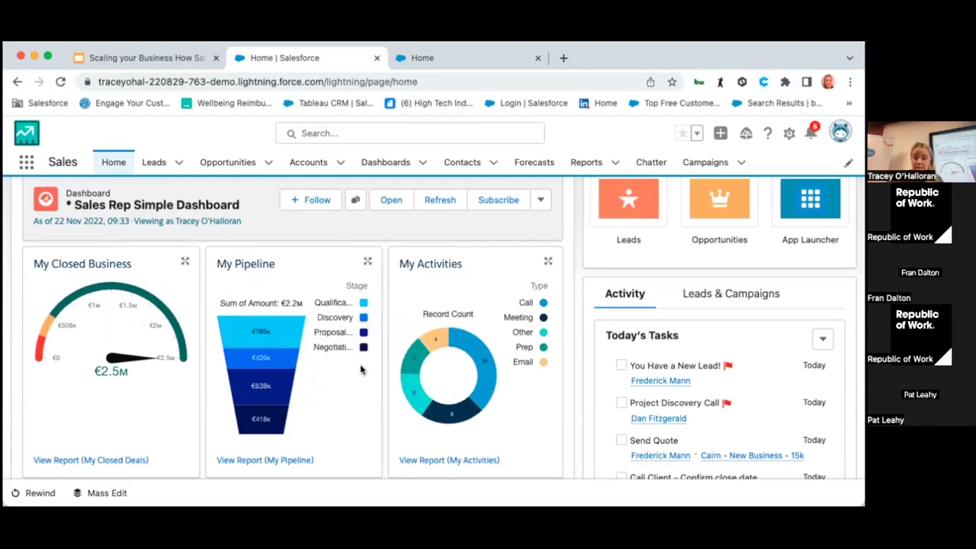
pyautogui.moveTo(286, 412)
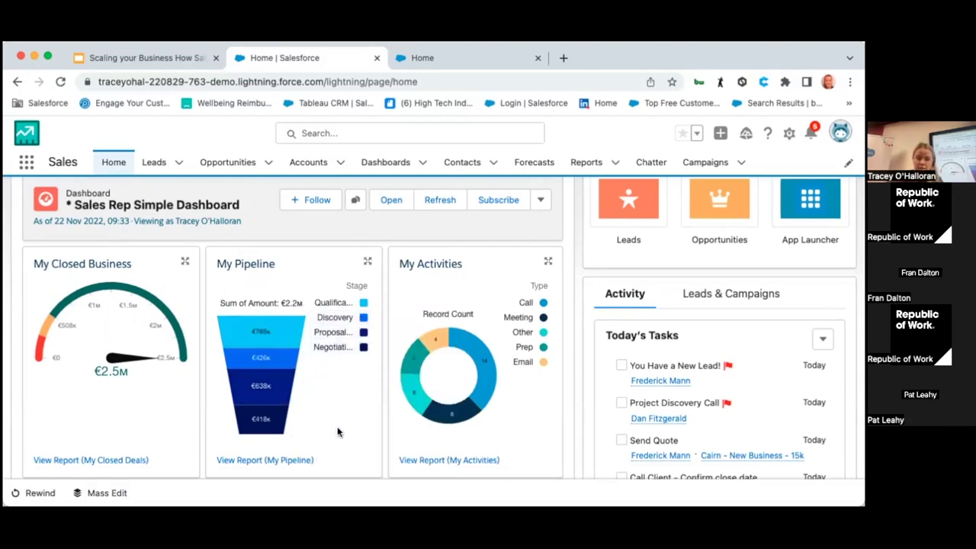
pyautogui.moveTo(417, 414)
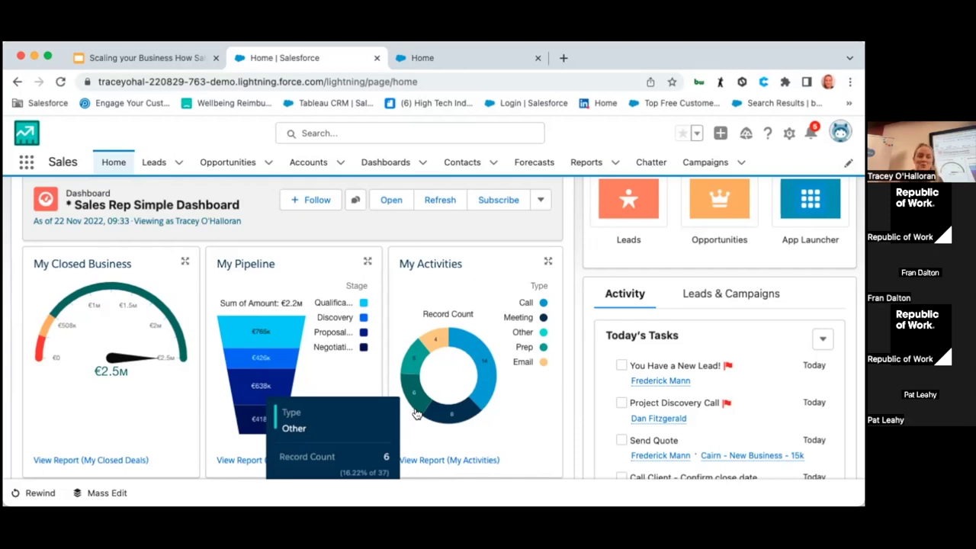
pyautogui.scroll(-3, 416, 412)
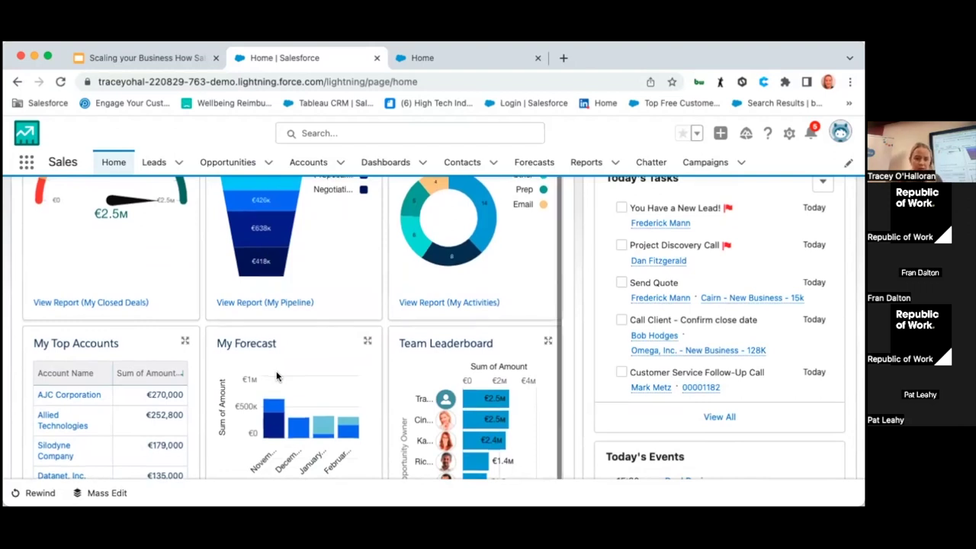
pyautogui.scroll(-1, 276, 376)
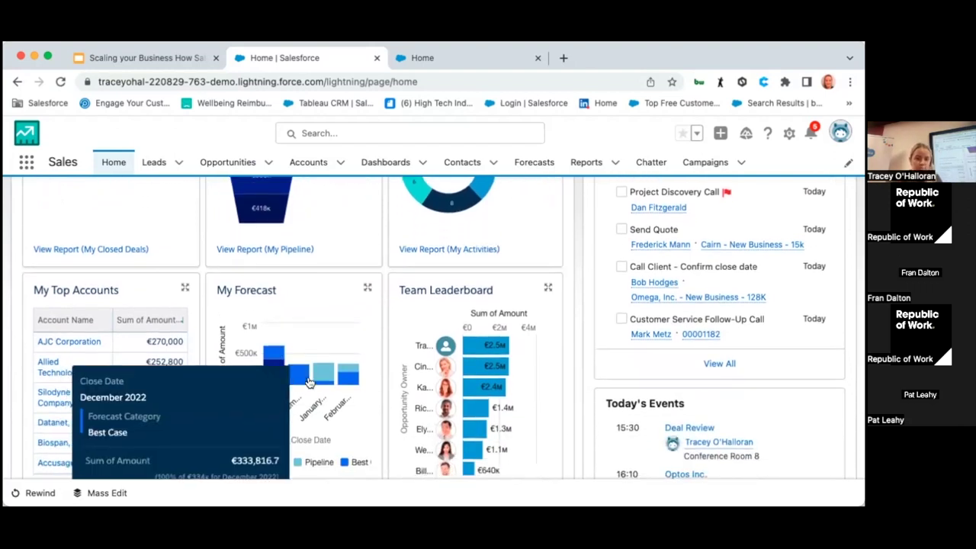
pyautogui.moveTo(321, 381)
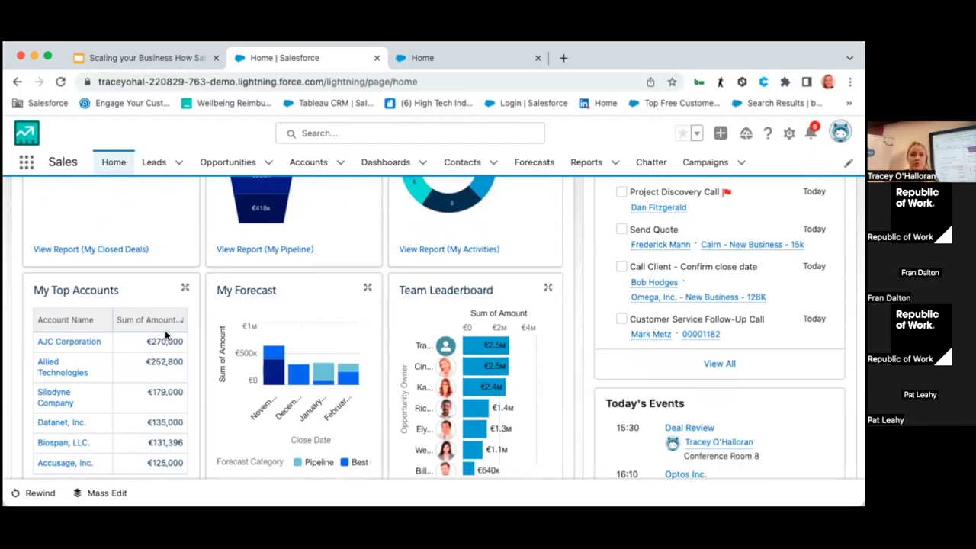
pyautogui.scroll(3, 679, 349)
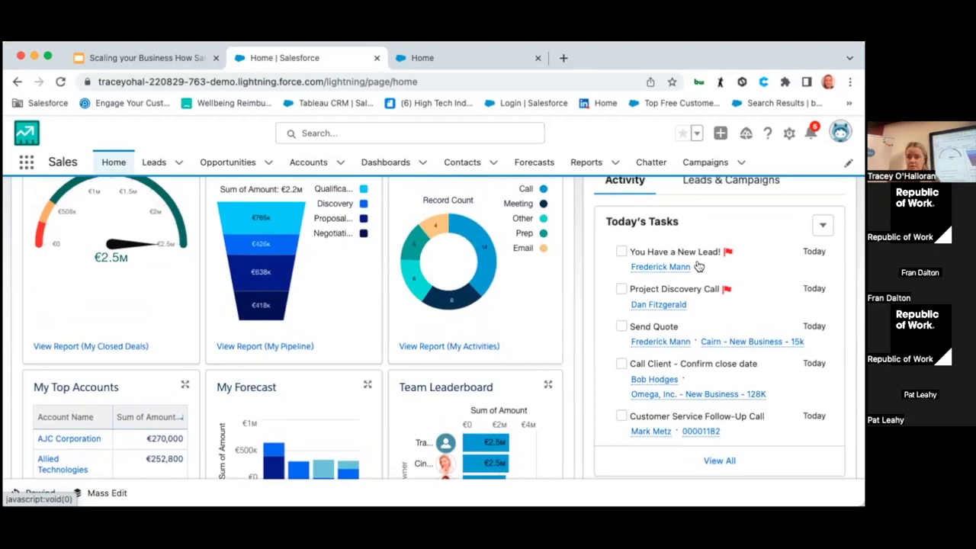
pyautogui.scroll(-6, 699, 265)
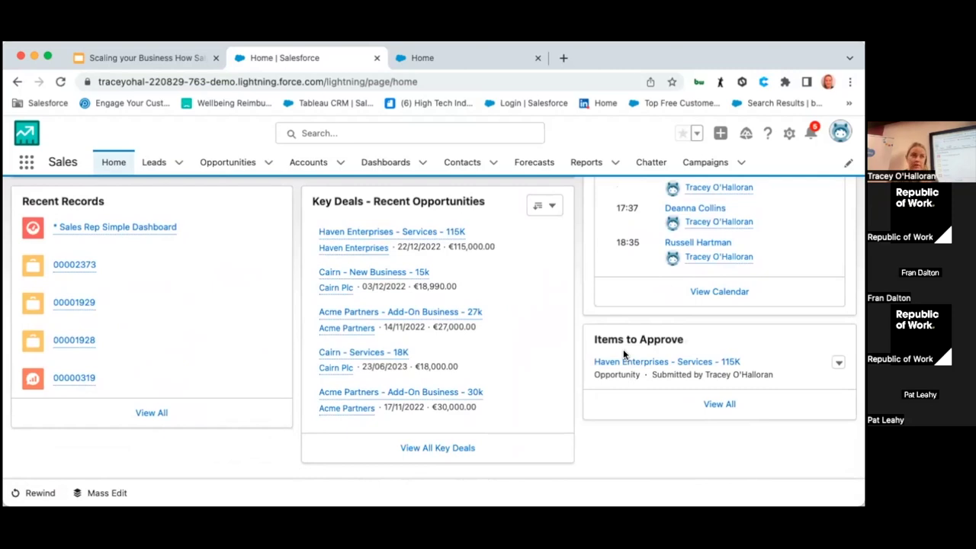
pyautogui.scroll(10, 623, 353)
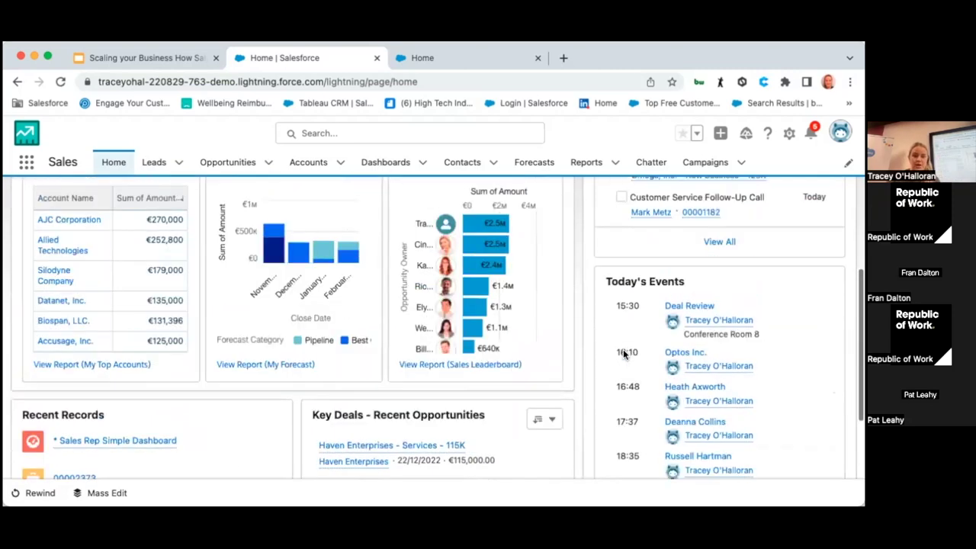
pyautogui.click(158, 162)
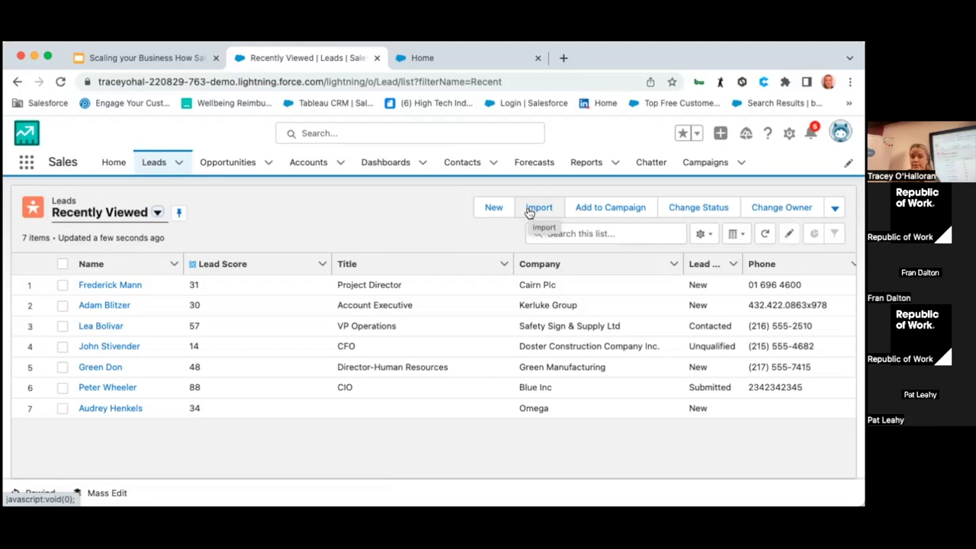
# Step: Browse the lead list views, keep Recently Viewed, and open the Cairn Plc project director's lead
pyautogui.click(158, 212)
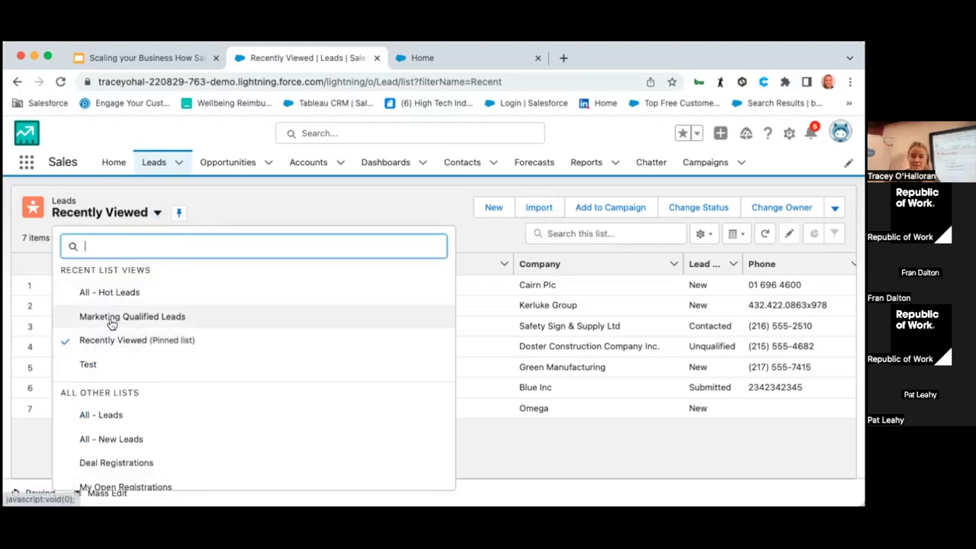
pyautogui.click(239, 209)
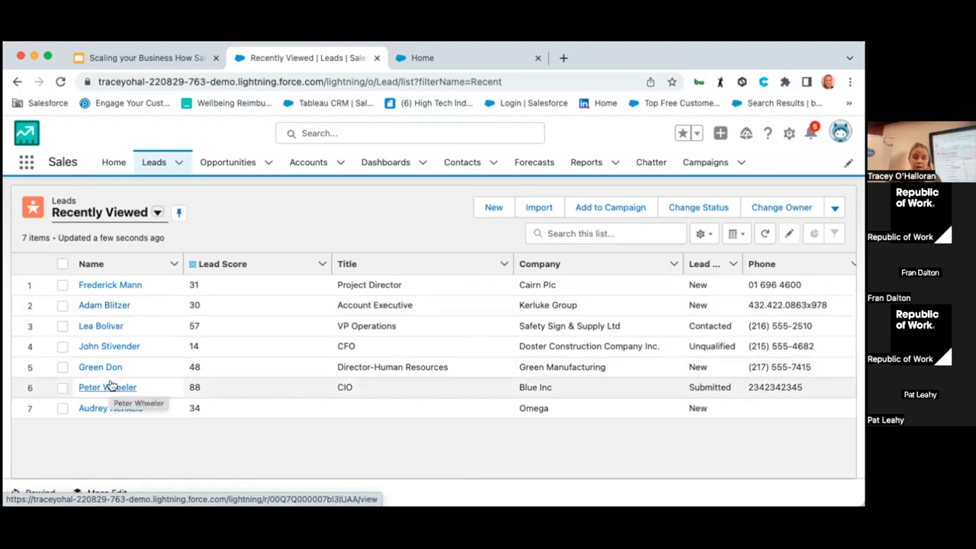
pyautogui.click(114, 287)
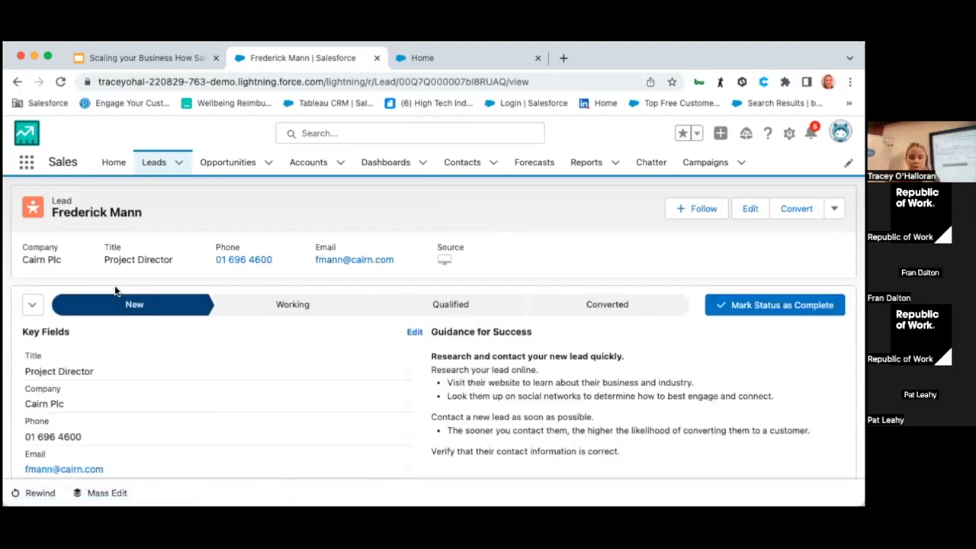
# Step: Scroll through the Cairn Plc project director's lead record and expand its upcoming task's details
pyautogui.scroll(-5, 147, 340)
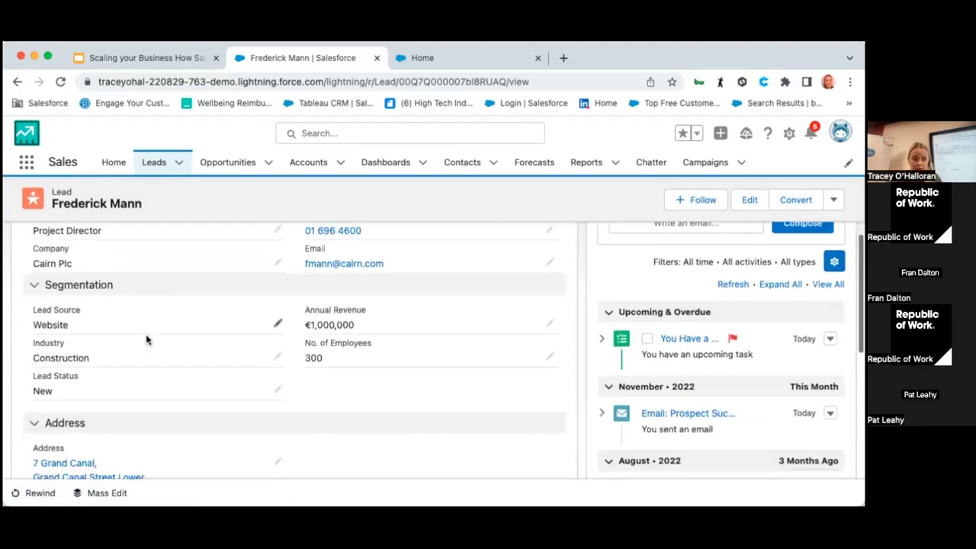
pyautogui.scroll(1, 147, 340)
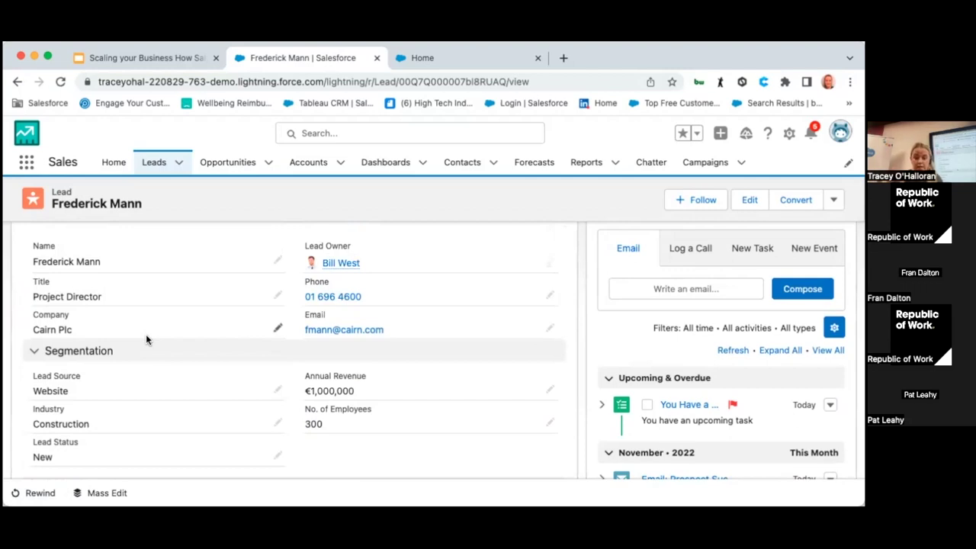
pyautogui.scroll(2, 146, 338)
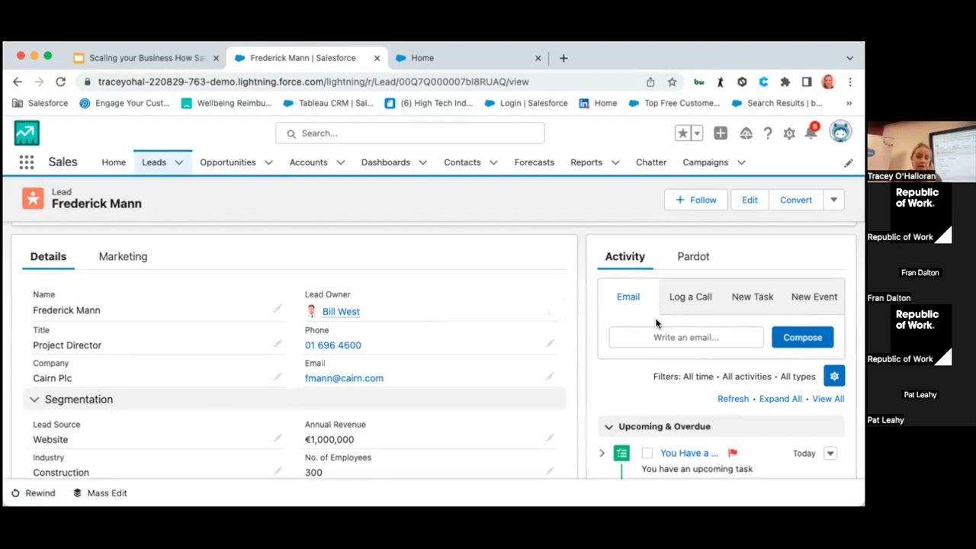
pyautogui.scroll(-2, 656, 323)
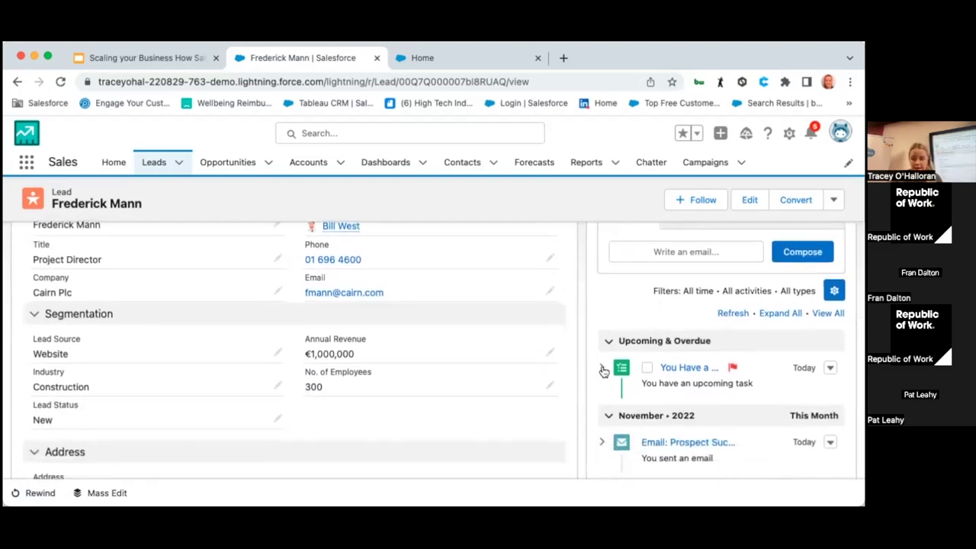
pyautogui.click(602, 369)
pyautogui.scroll(-4, 602, 368)
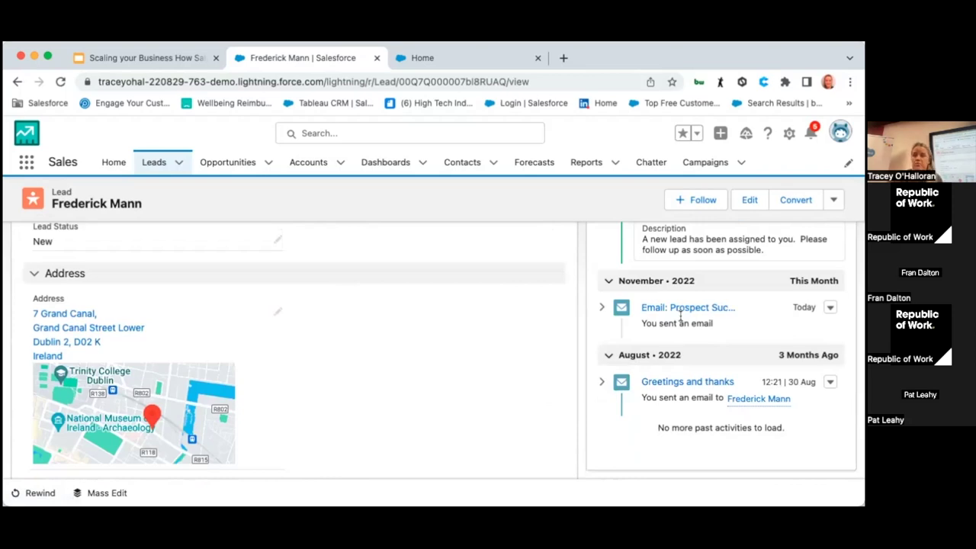
pyautogui.scroll(10, 680, 318)
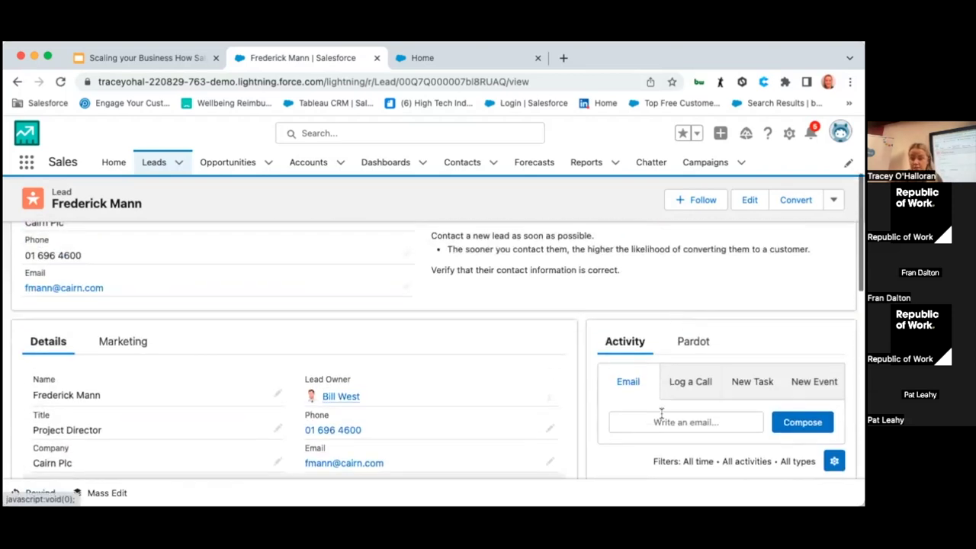
pyautogui.click(660, 422)
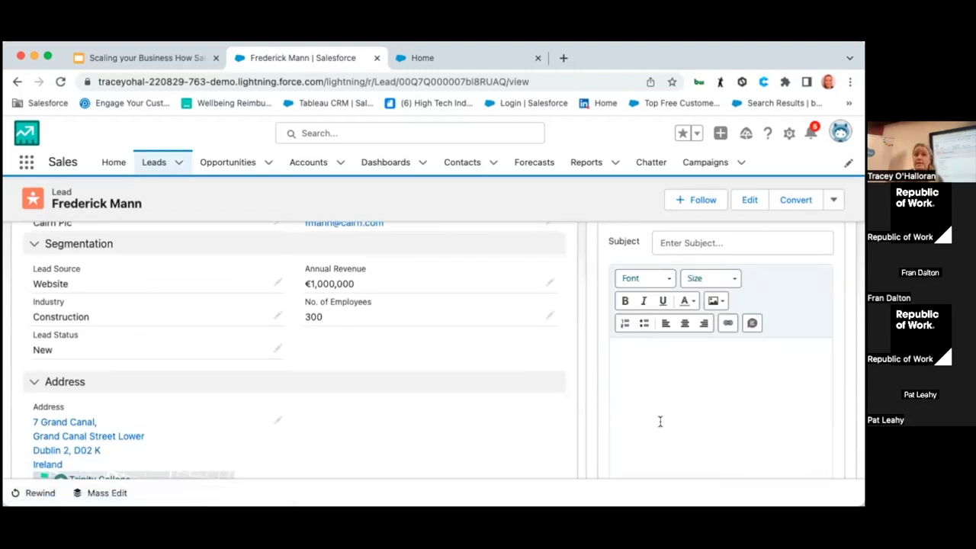
# Step: Switch the lead's activity panel to a Log a Call form, subject Call, naming the lead
pyautogui.scroll(5, 661, 422)
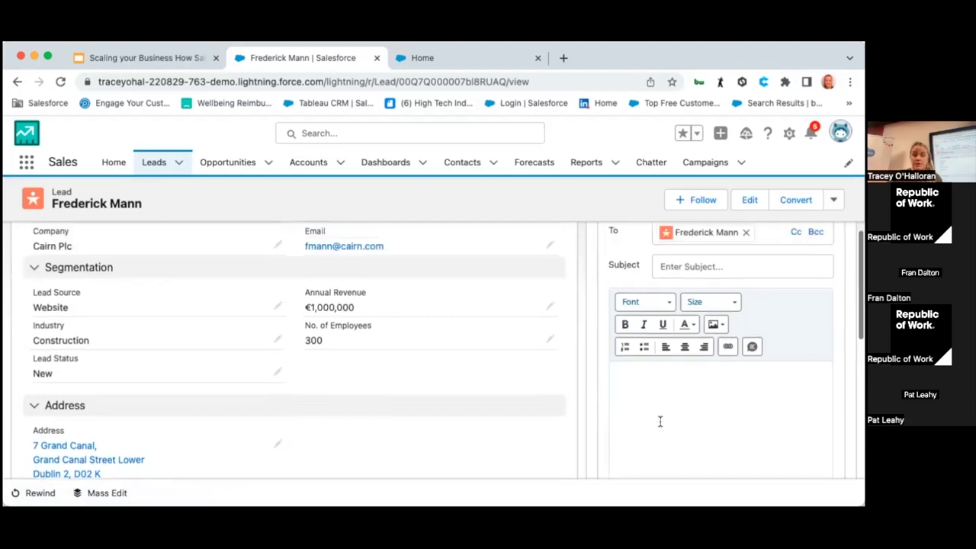
pyautogui.click(676, 305)
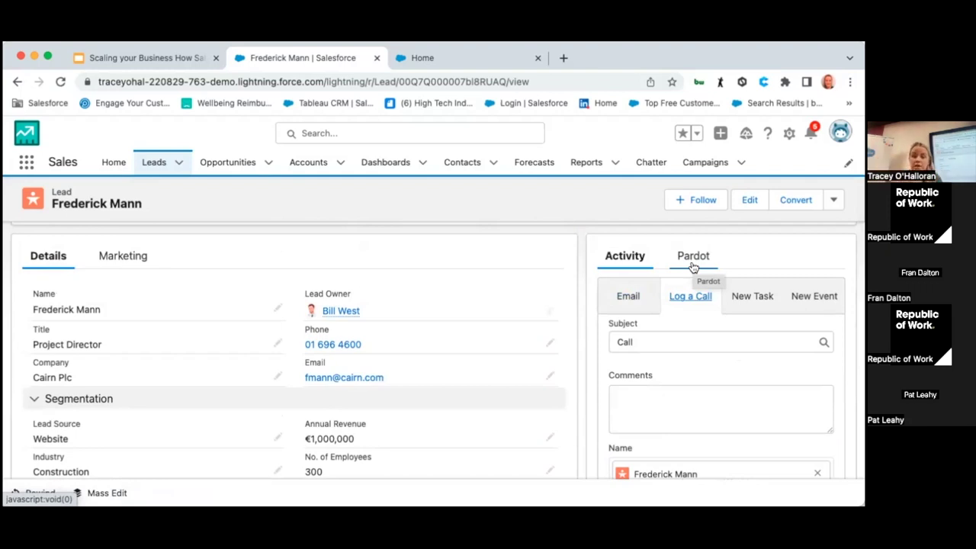
pyautogui.click(692, 259)
# Step: Scroll through the lead's 11-entry Pardot engagement history and back to the top
pyautogui.scroll(-2, 702, 329)
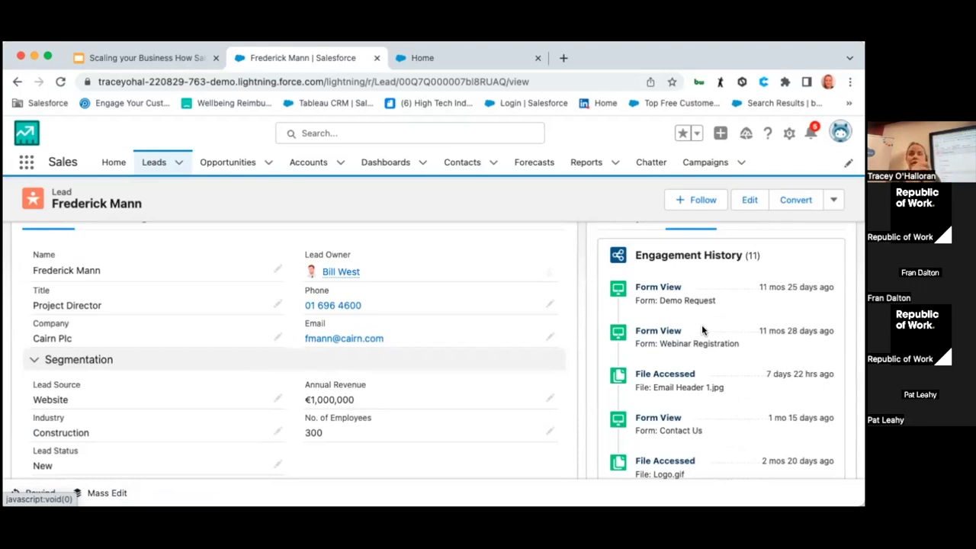
pyautogui.scroll(5, 702, 330)
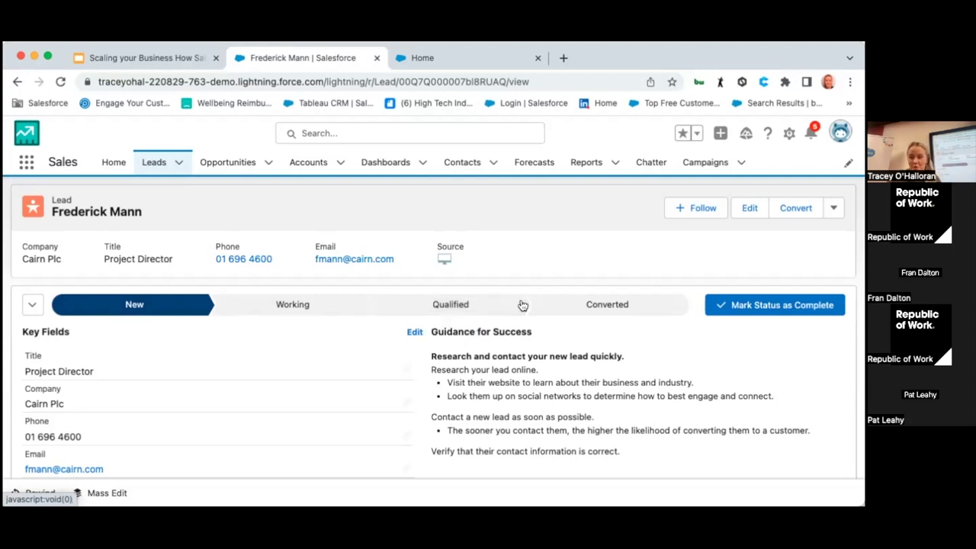
# Step: Select Converted for the lead, review the Convert Lead dialog, then close it unconverted
pyautogui.click(585, 315)
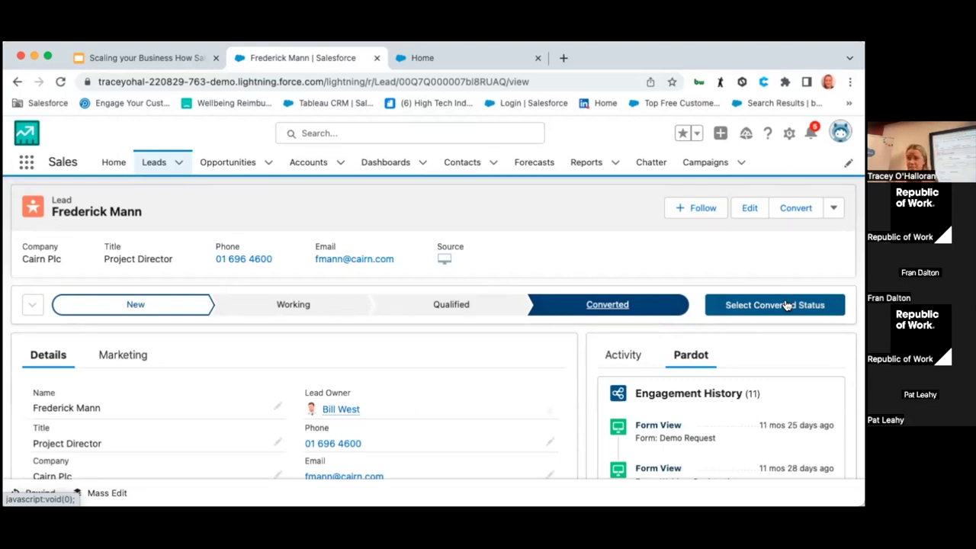
pyautogui.click(787, 305)
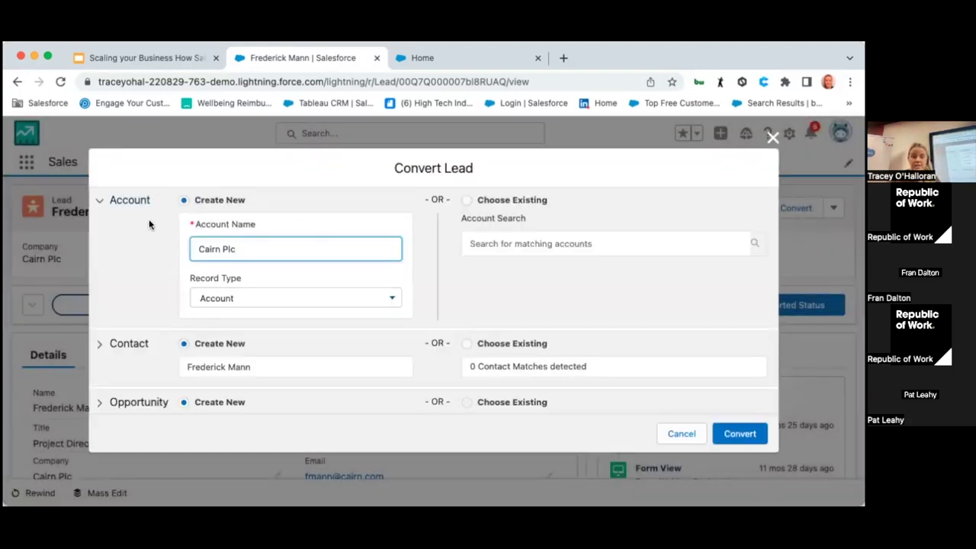
pyautogui.scroll(-1, 251, 252)
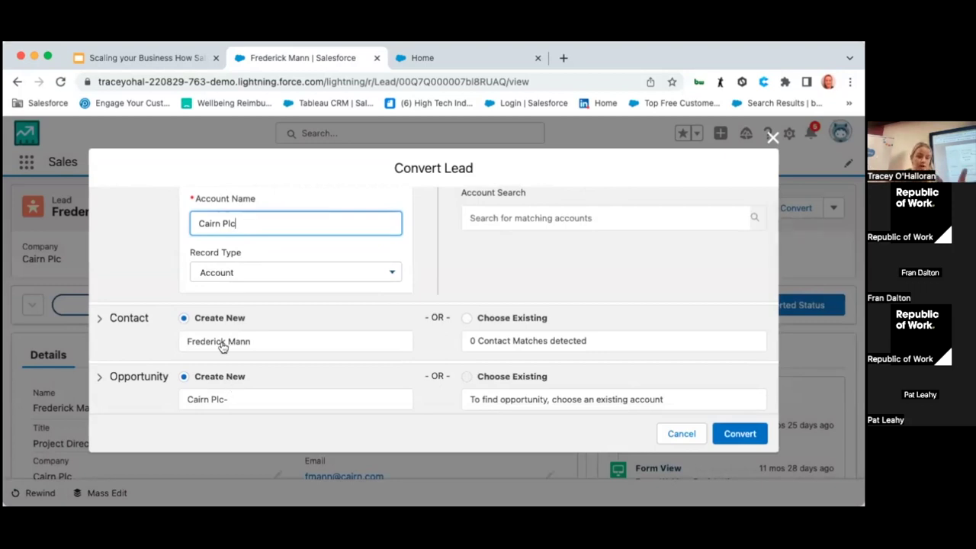
pyautogui.scroll(-1, 225, 372)
pyautogui.click(772, 138)
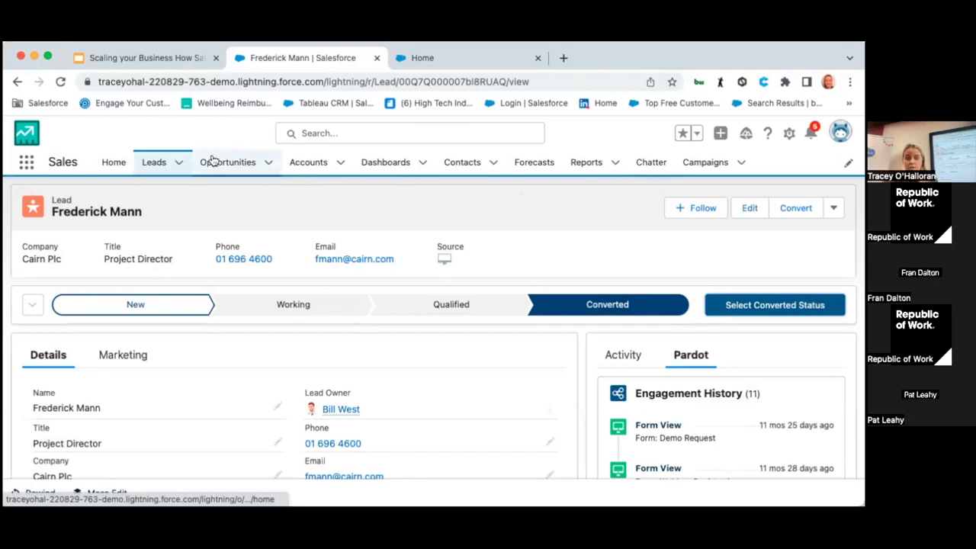
# Step: In Opportunities, check the first opportunity's score and open Cairn - New Business - 15k
pyautogui.click(216, 163)
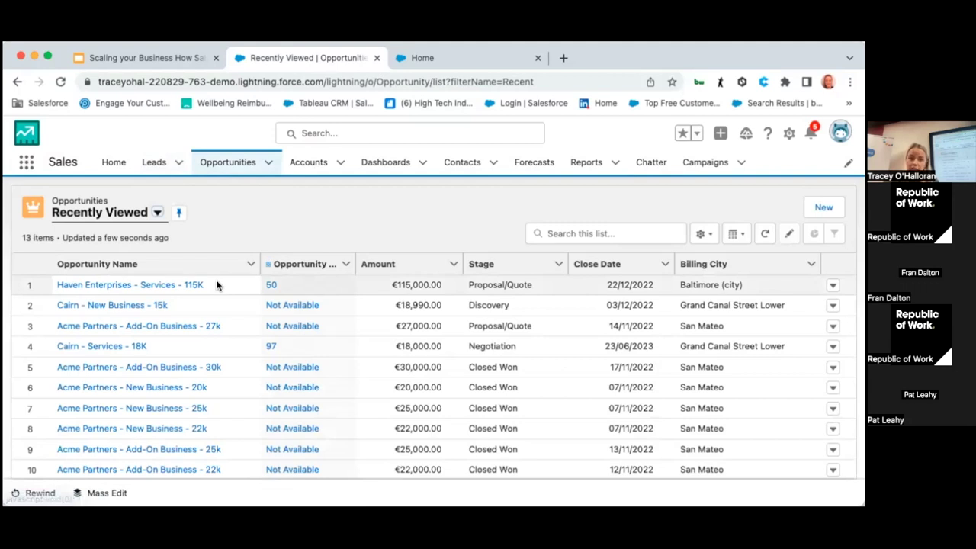
pyautogui.click(278, 285)
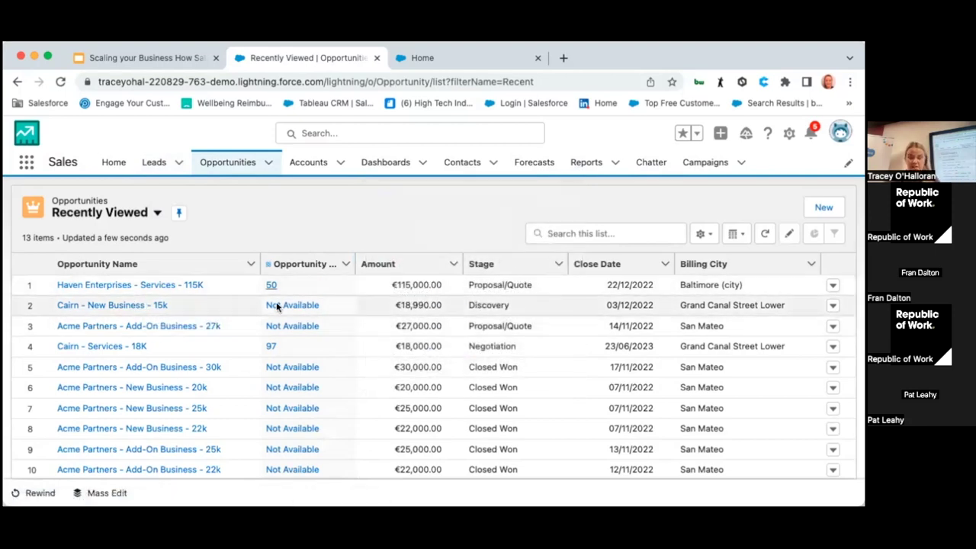
pyautogui.click(126, 306)
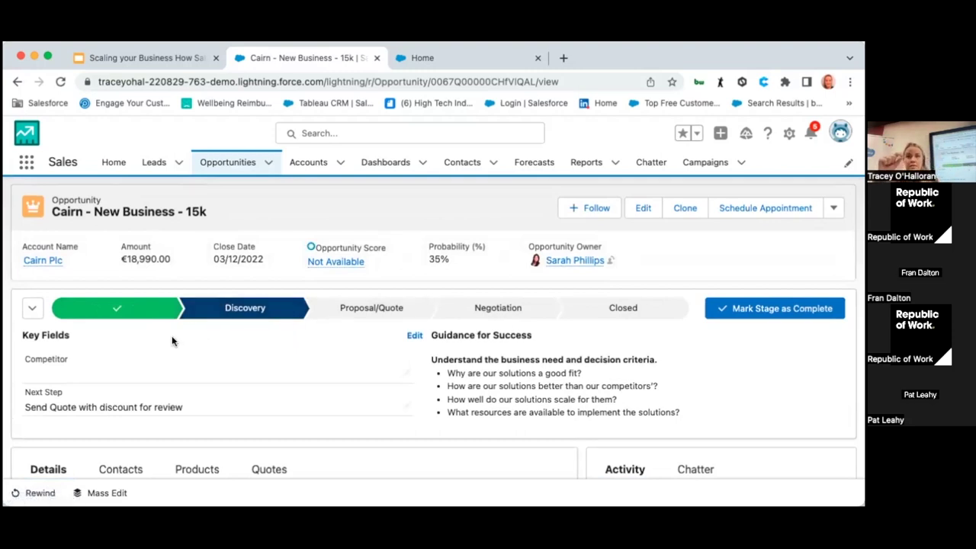
pyautogui.click(122, 311)
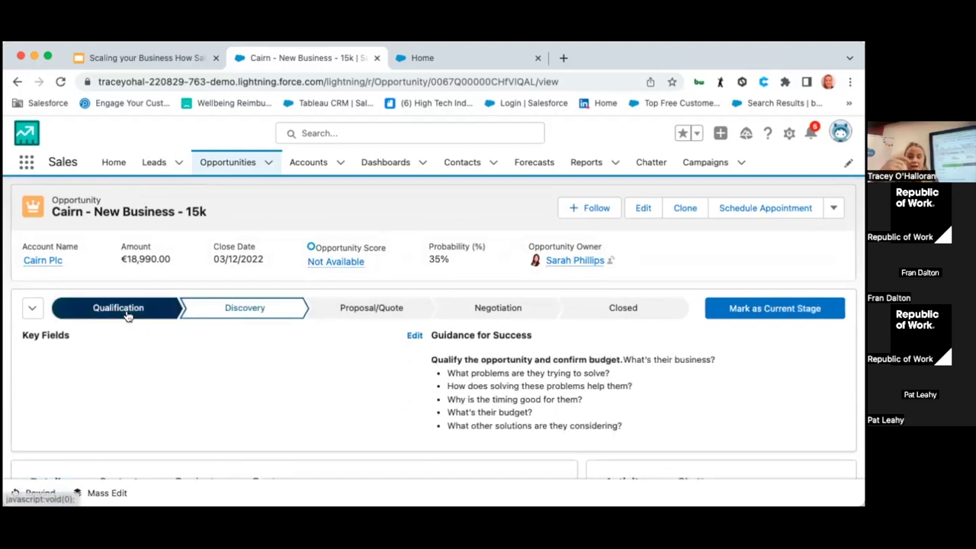
# Step: Move the Cairn opportunity to Qualification, then Proposal/Quote, and review the Discovery stage details
pyautogui.click(822, 304)
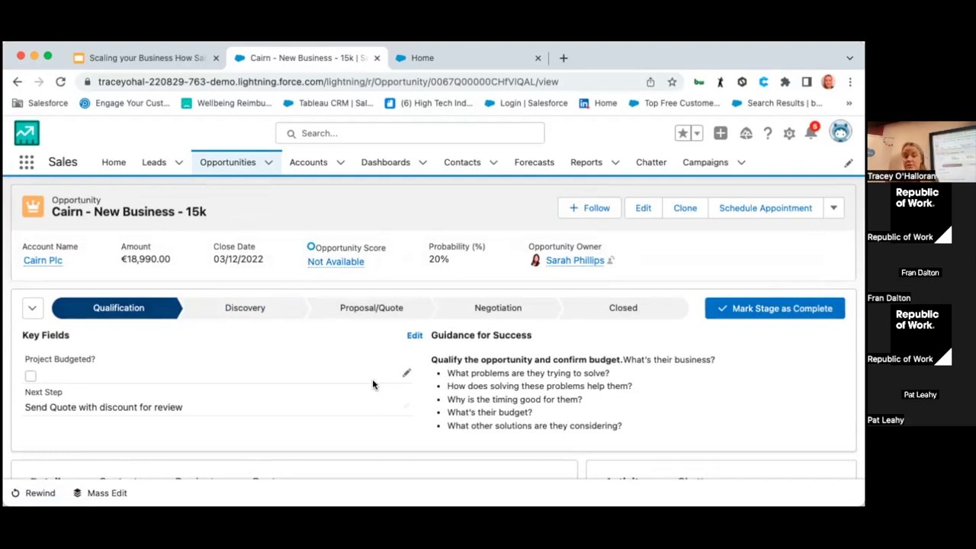
pyautogui.click(245, 308)
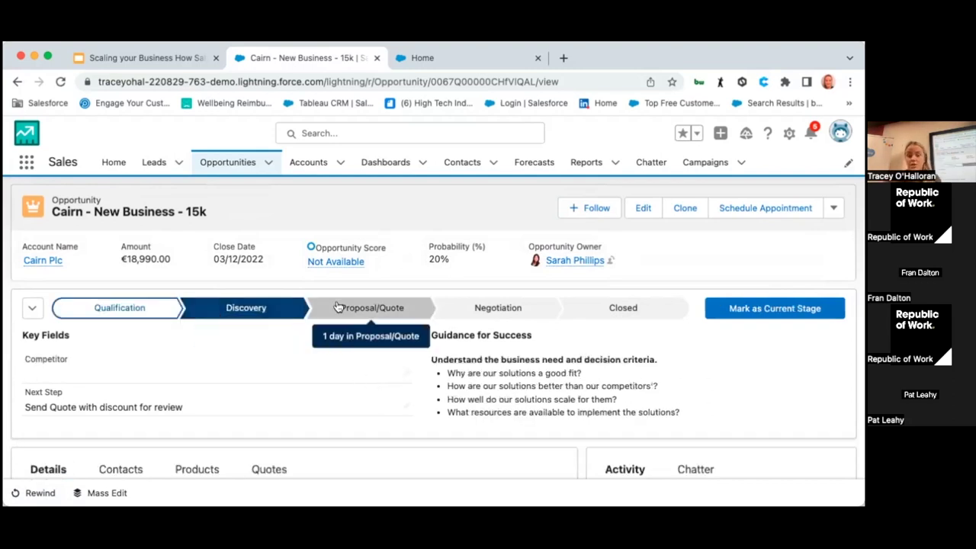
pyautogui.click(337, 308)
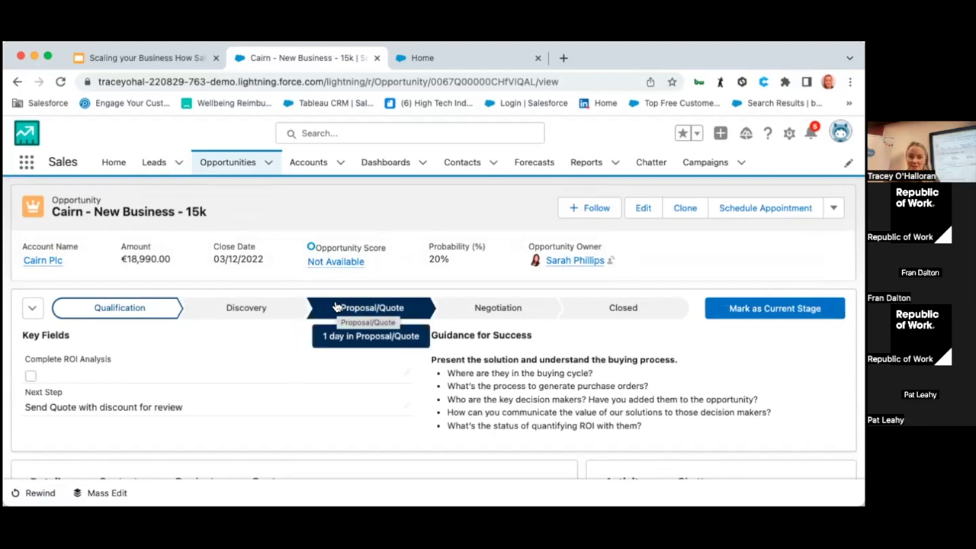
pyautogui.click(738, 305)
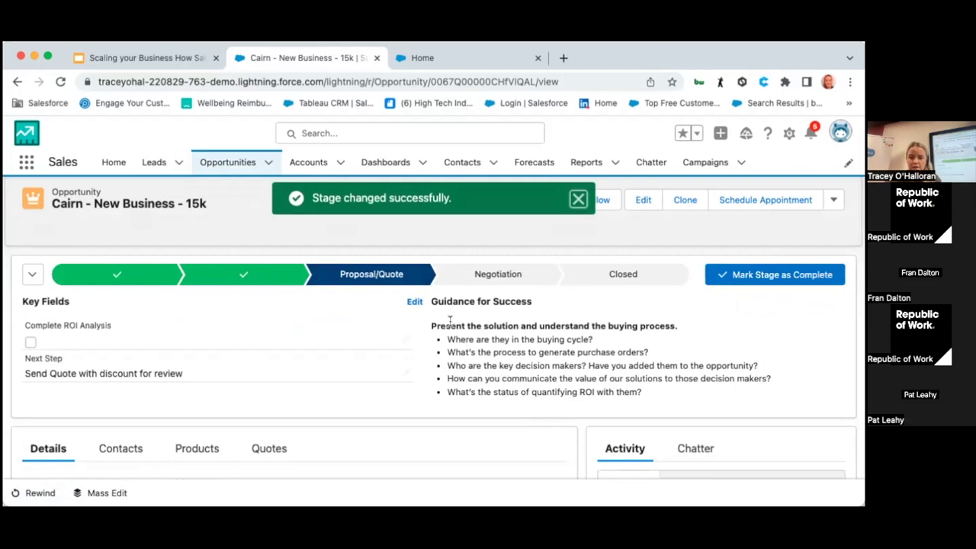
pyautogui.click(252, 275)
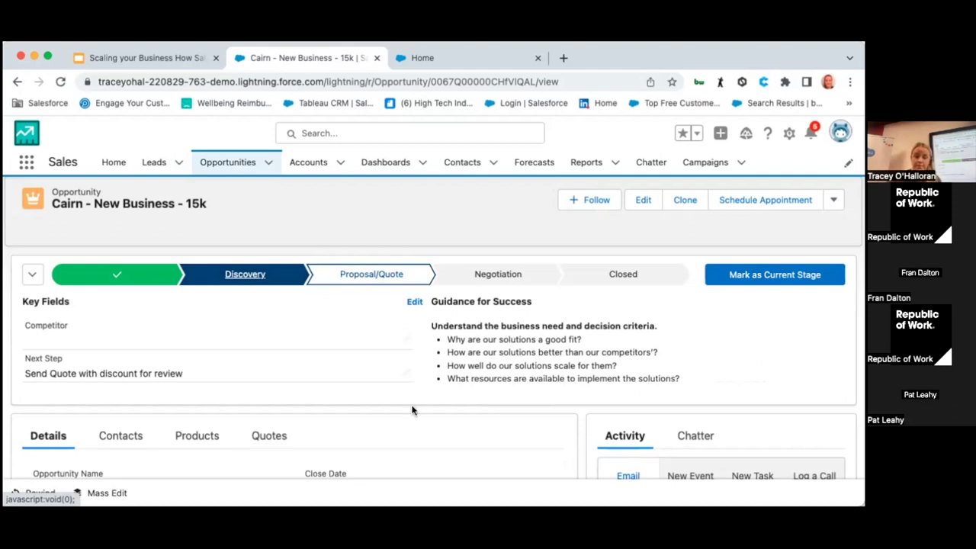
pyautogui.scroll(-5, 414, 407)
pyautogui.scroll(1, 412, 408)
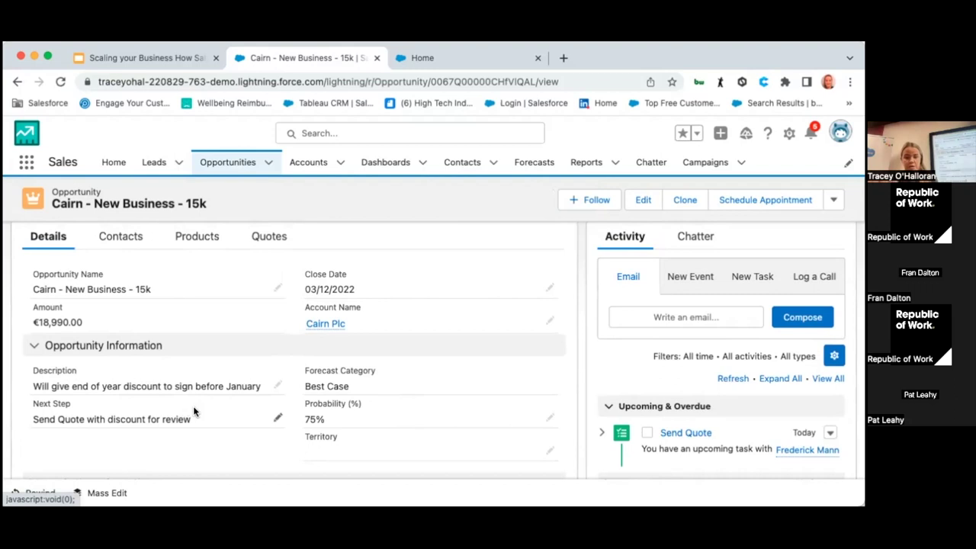
pyautogui.scroll(2, 428, 331)
pyautogui.scroll(-3, 401, 338)
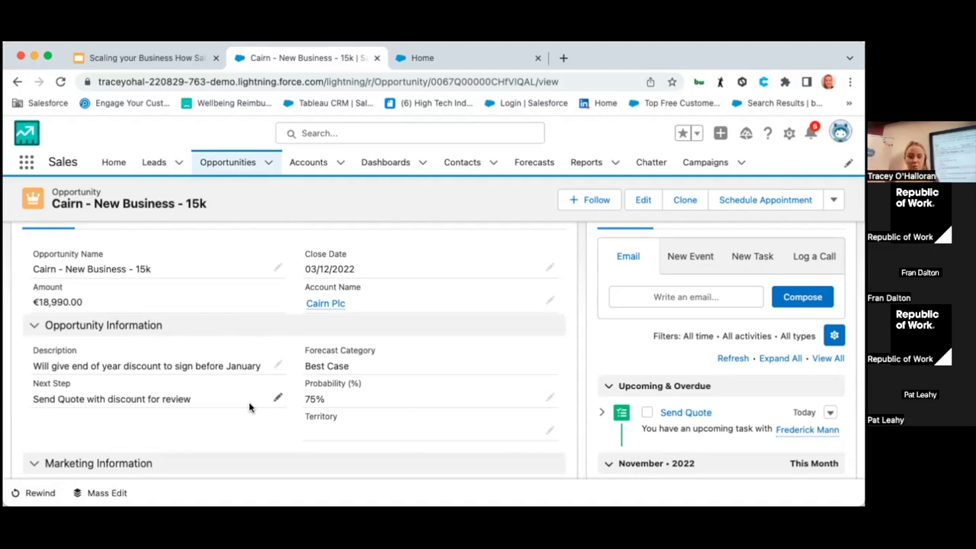
pyautogui.scroll(1, 249, 402)
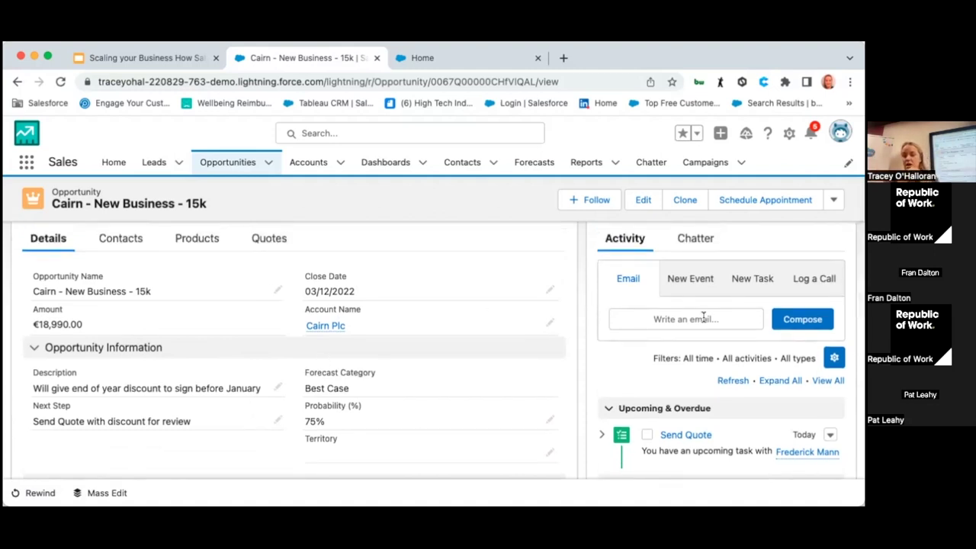
pyautogui.scroll(-2, 687, 355)
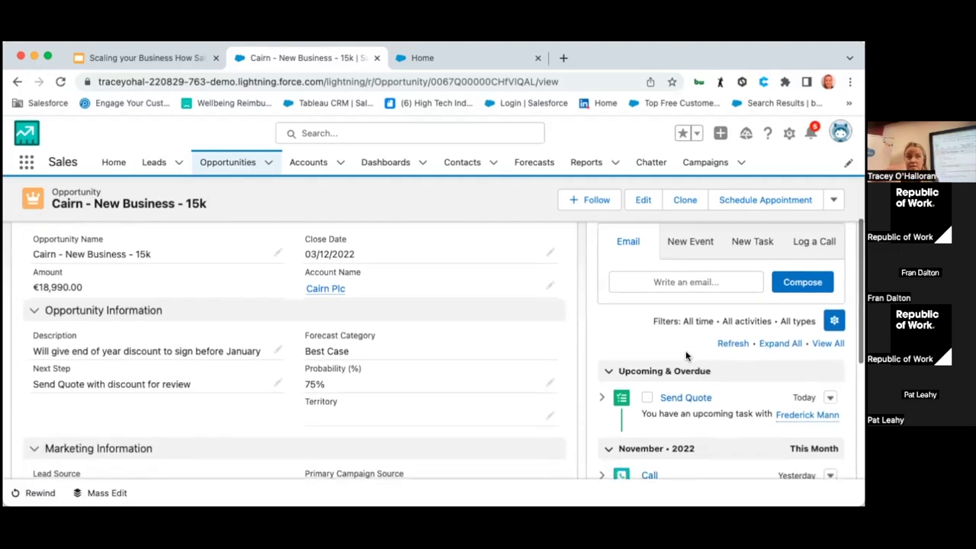
pyautogui.scroll(-2, 695, 369)
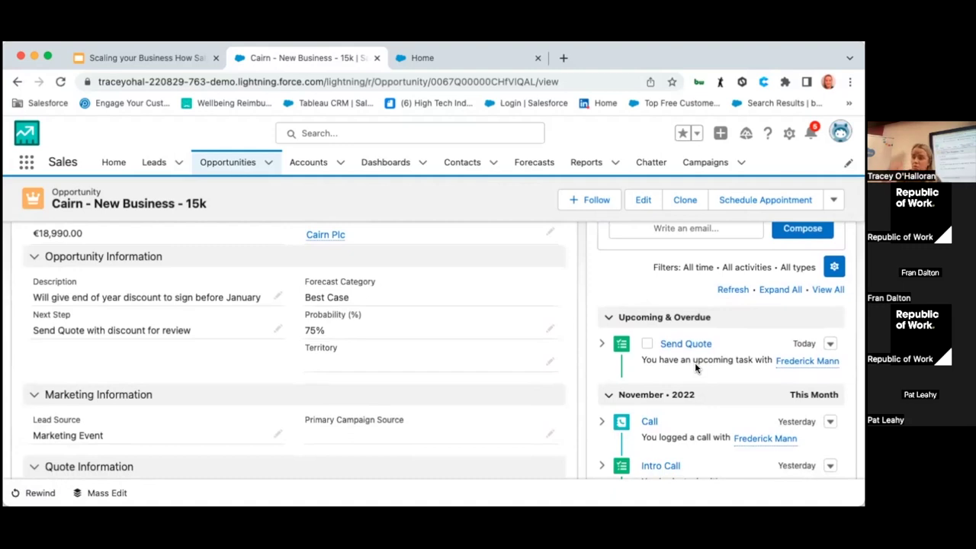
pyautogui.scroll(4, 695, 366)
pyautogui.scroll(2, 695, 366)
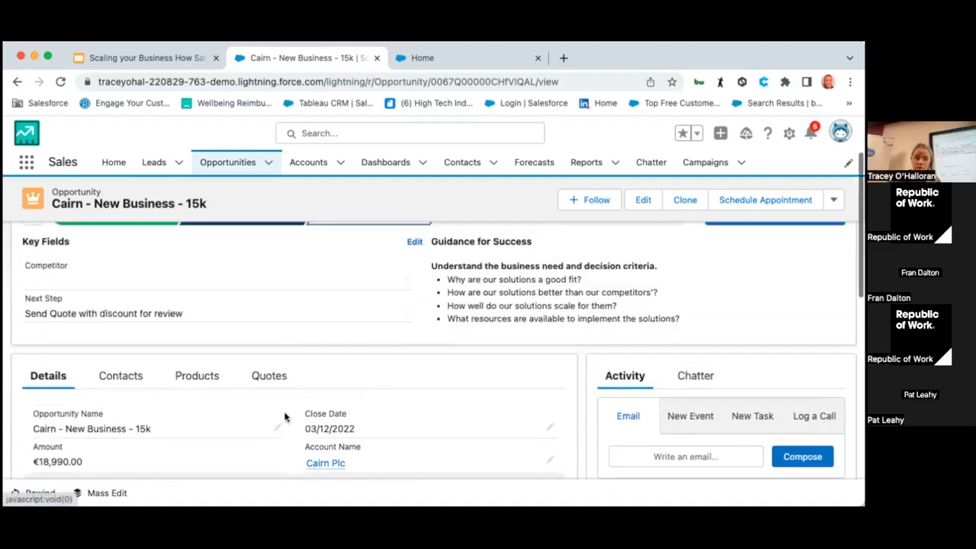
# Step: Review the opportunity's contact roles and products, then show its empty Quotes tab
pyautogui.click(120, 381)
pyautogui.scroll(-1, 121, 389)
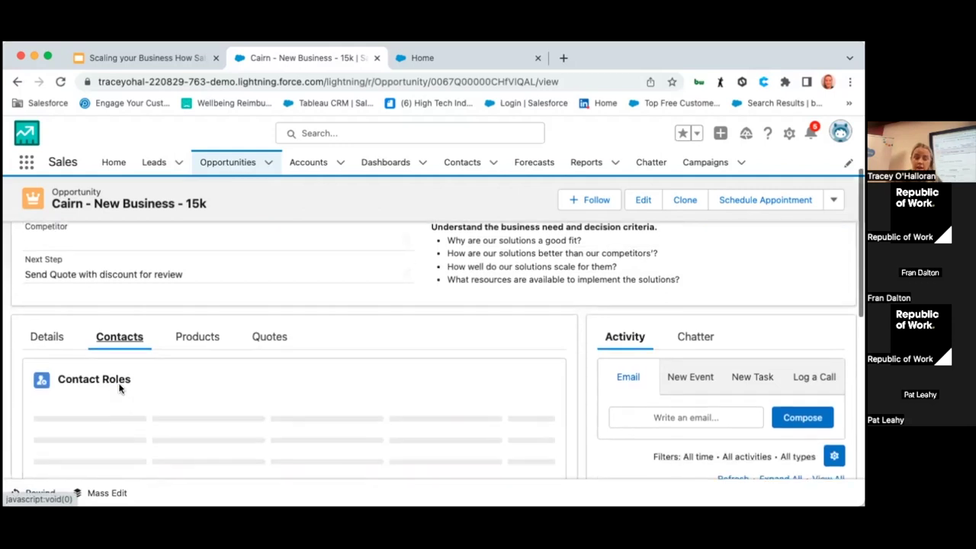
pyautogui.scroll(-1, 120, 389)
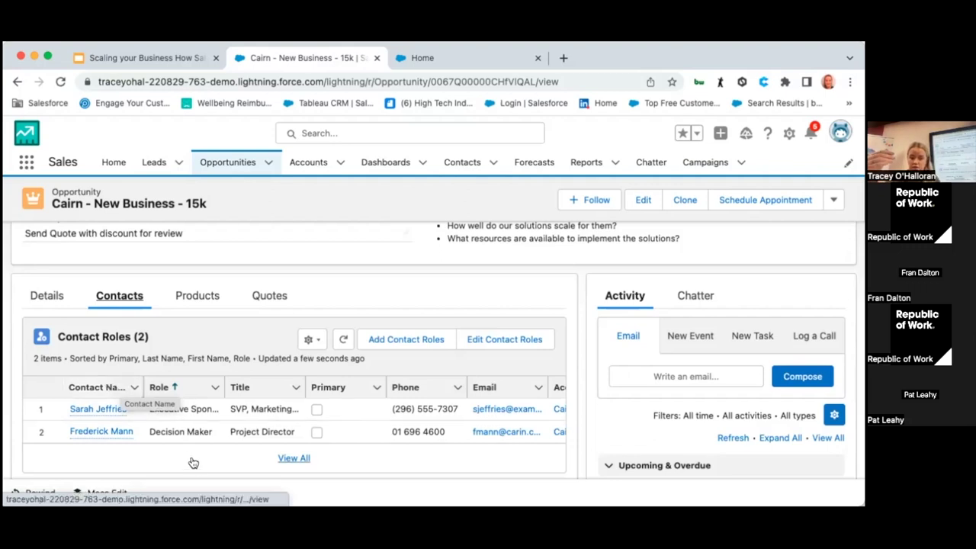
pyautogui.click(204, 298)
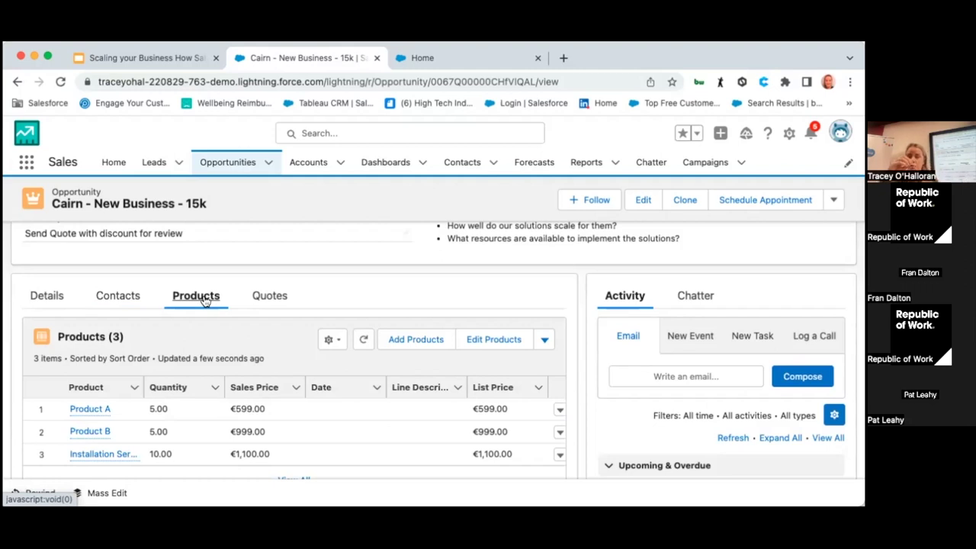
pyautogui.scroll(-1, 204, 301)
pyautogui.scroll(-1, 205, 302)
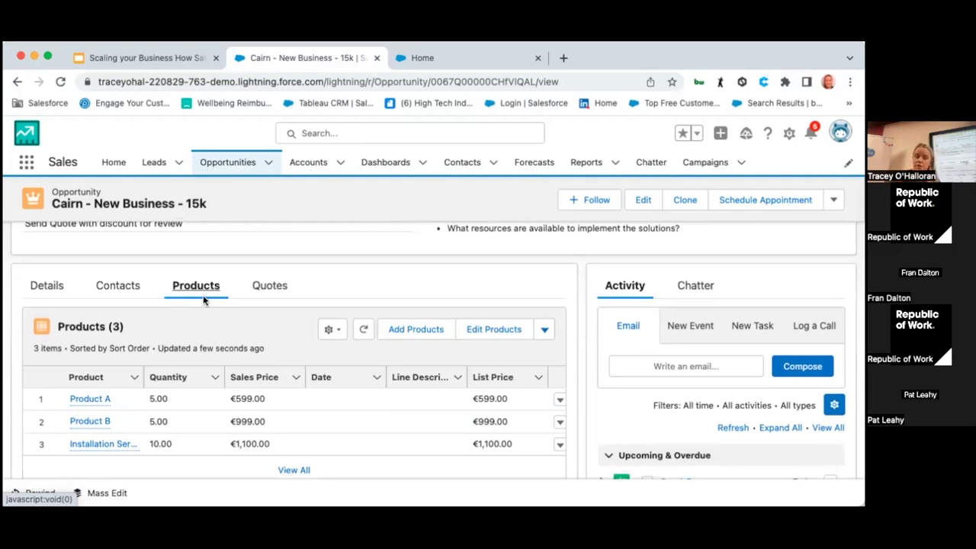
pyautogui.scroll(5, 205, 301)
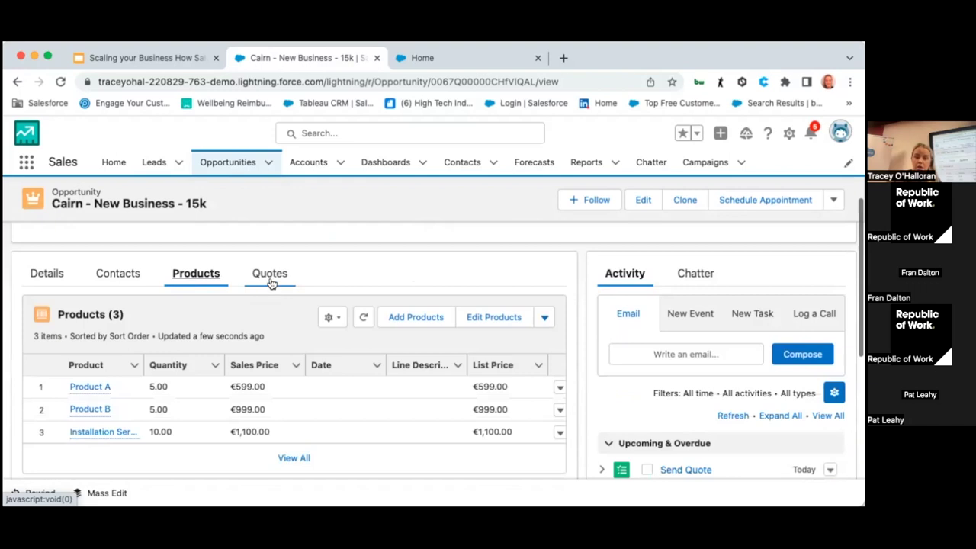
pyautogui.click(269, 279)
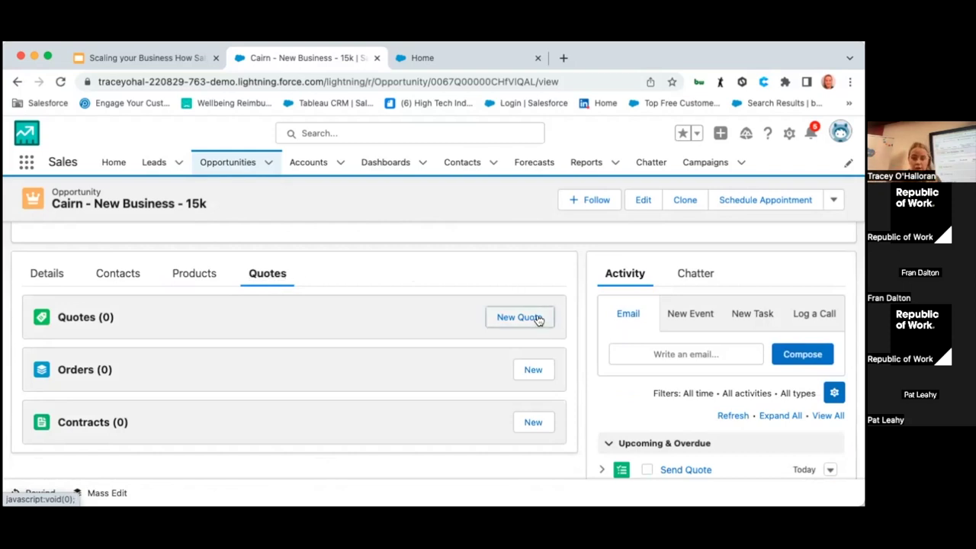
# Step: Create a quote named Test expiring 26/11/2022 and open its €18,990.00 record
pyautogui.click(535, 317)
pyautogui.click(241, 297)
pyautogui.write('Test')
pyautogui.press('BackSpace')
pyautogui.press('BackSpace')
pyautogui.write('st')
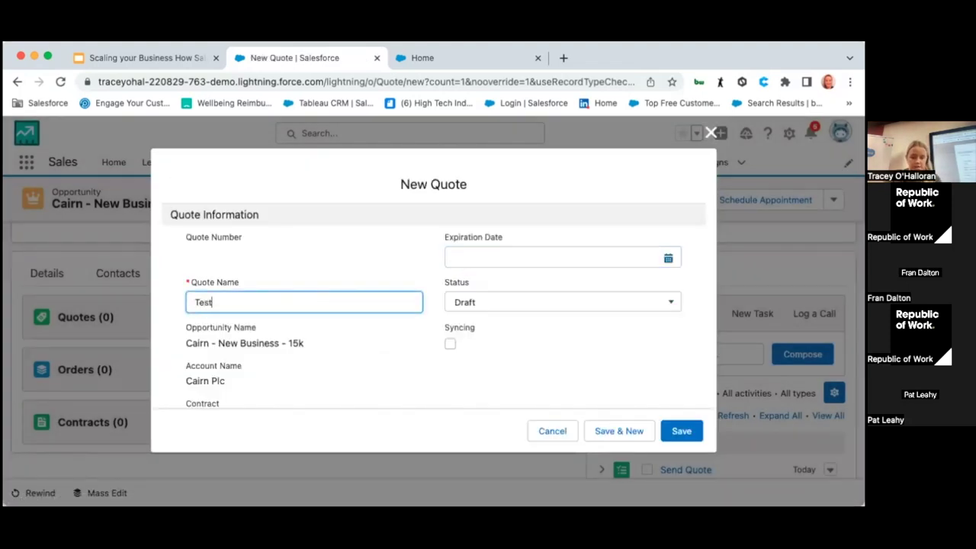
pyautogui.click(487, 258)
pyautogui.click(589, 311)
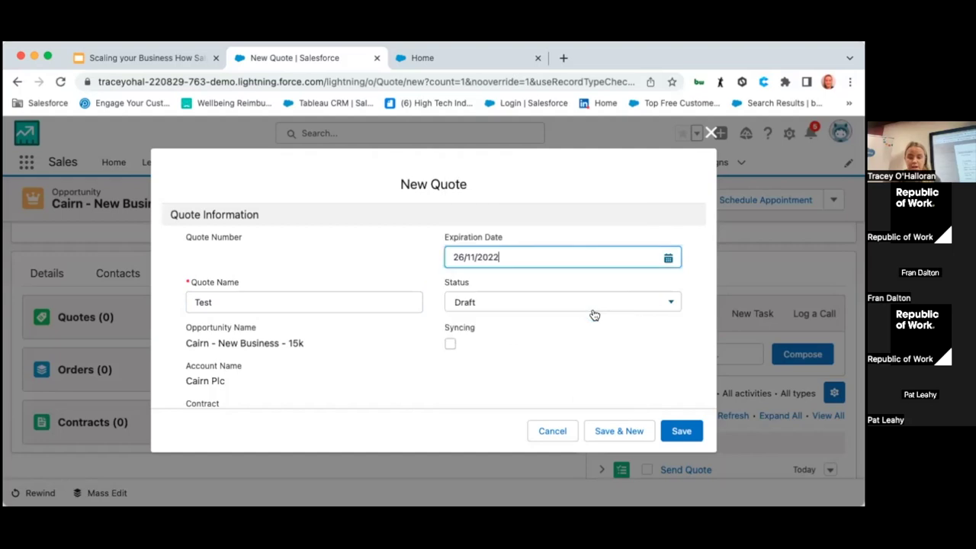
pyautogui.scroll(-2, 514, 334)
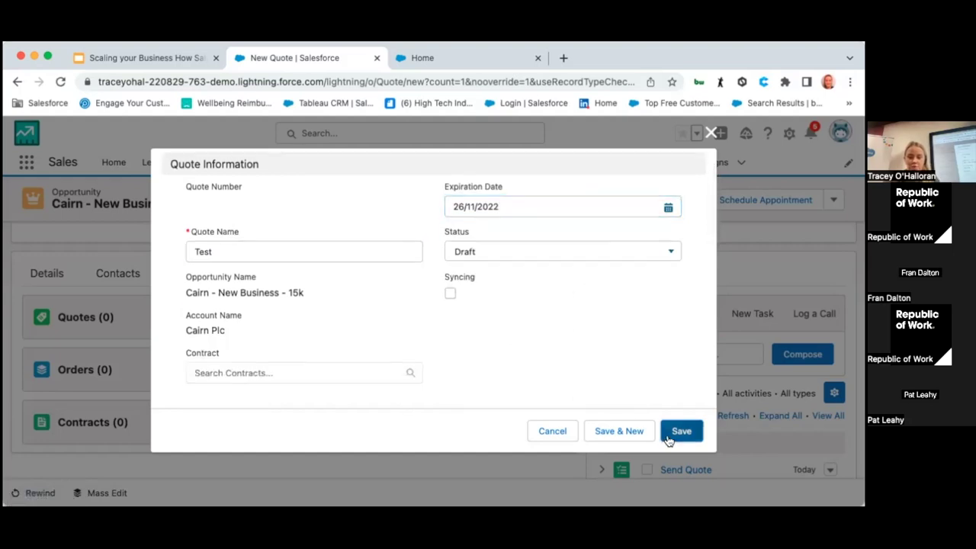
pyautogui.click(669, 434)
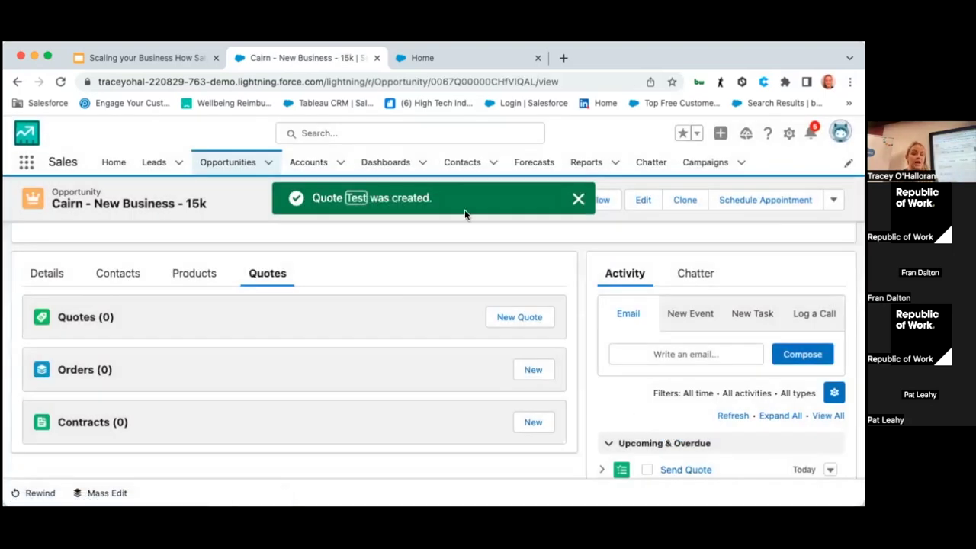
pyautogui.click(355, 198)
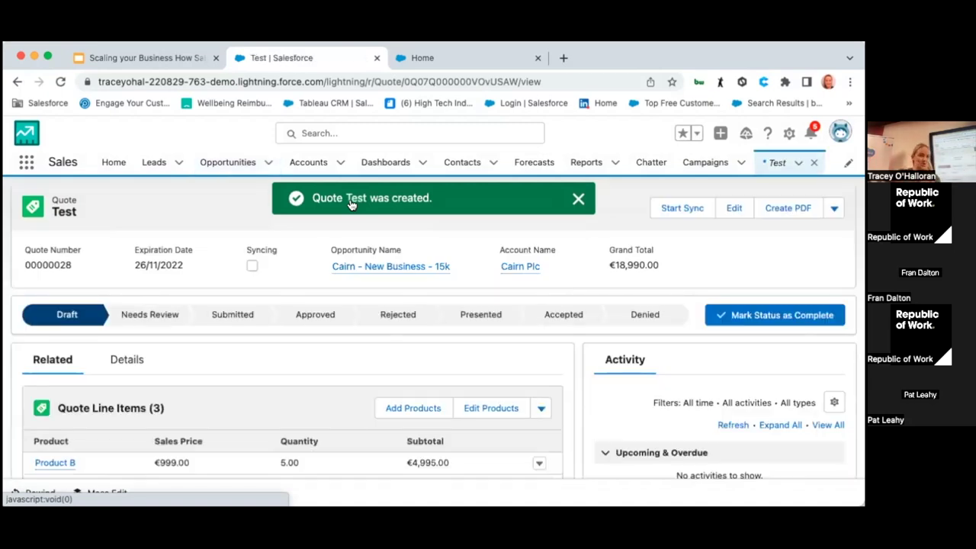
pyautogui.click(793, 209)
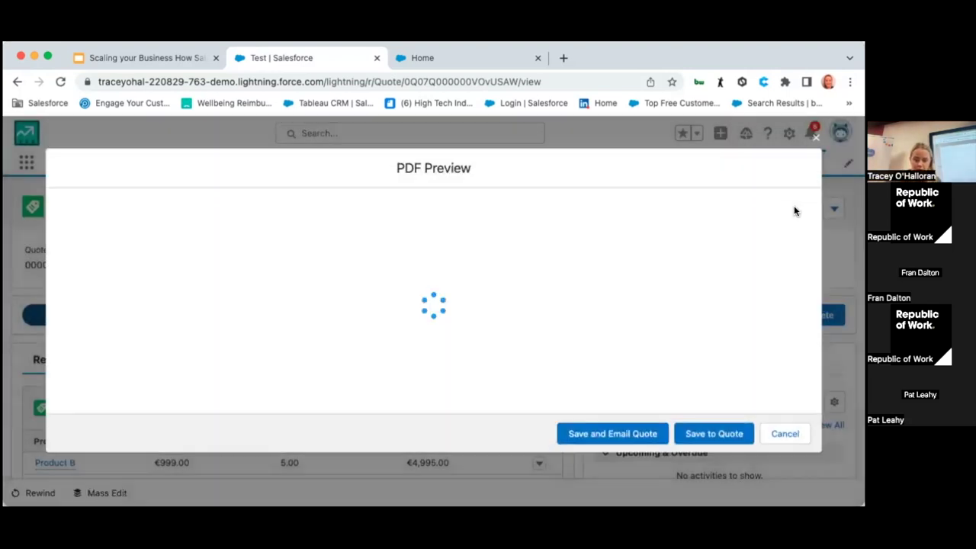
pyautogui.scroll(-3, 503, 279)
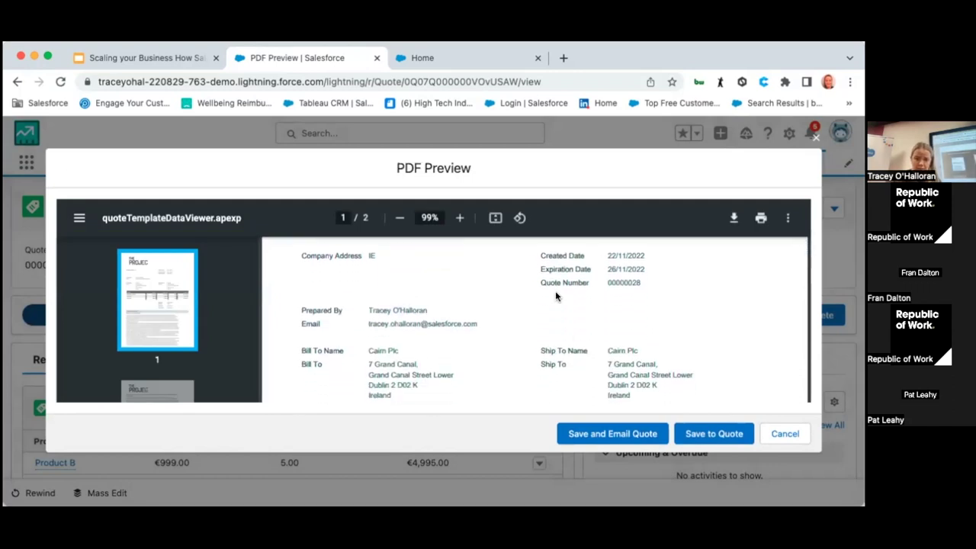
pyautogui.scroll(-2, 572, 335)
pyautogui.scroll(-4, 575, 337)
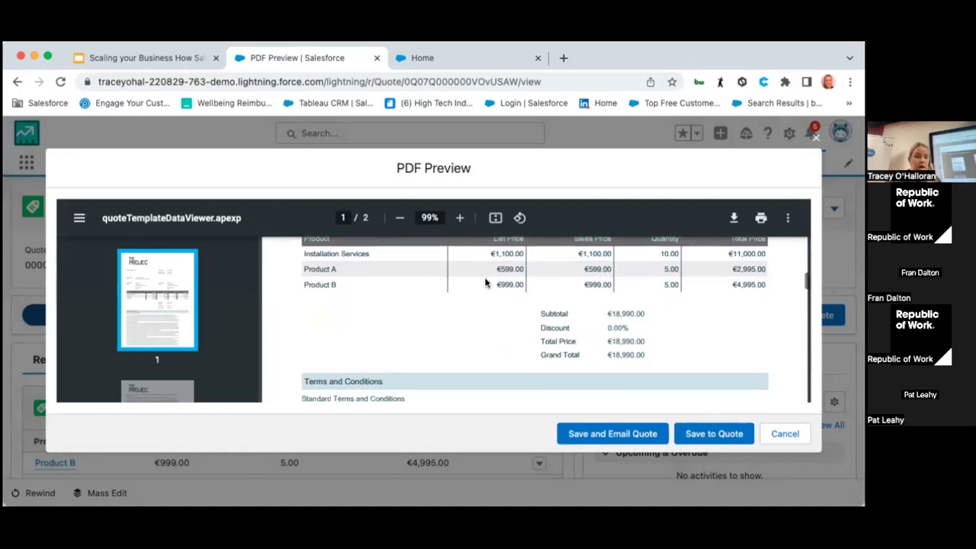
pyautogui.scroll(-3, 446, 282)
pyautogui.scroll(-1, 458, 313)
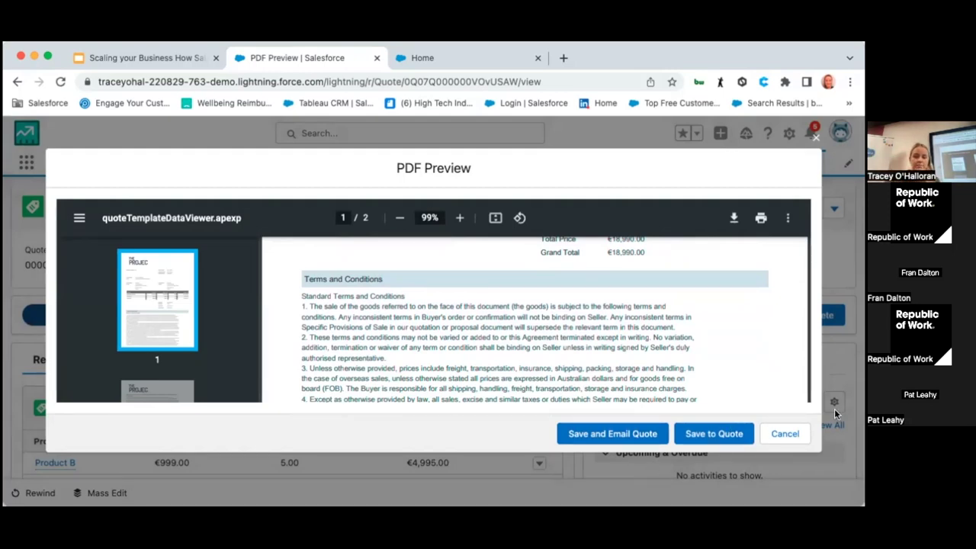
pyautogui.click(815, 141)
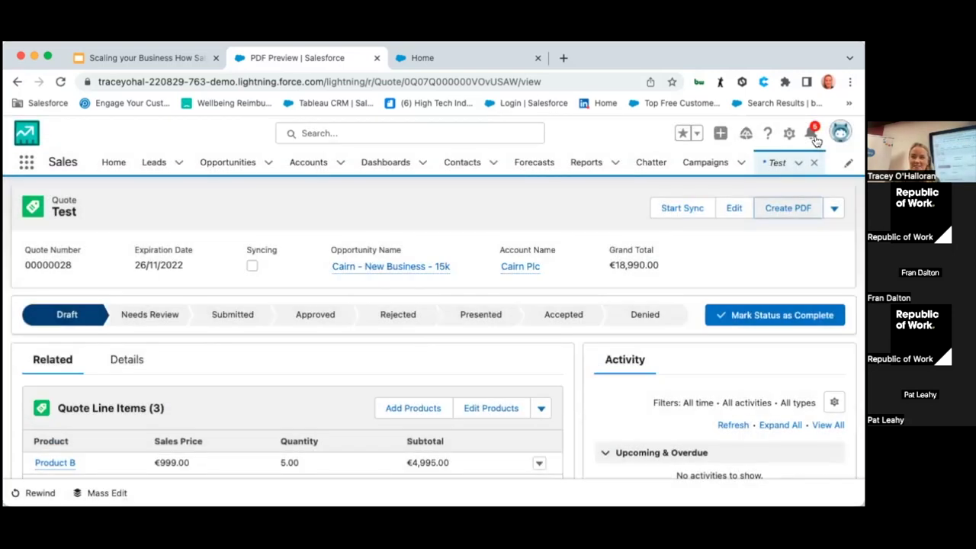
# Step: Return to the Cairn - New Business - 15k opportunity and scroll to its Quotes and Activity sections
pyautogui.click(17, 81)
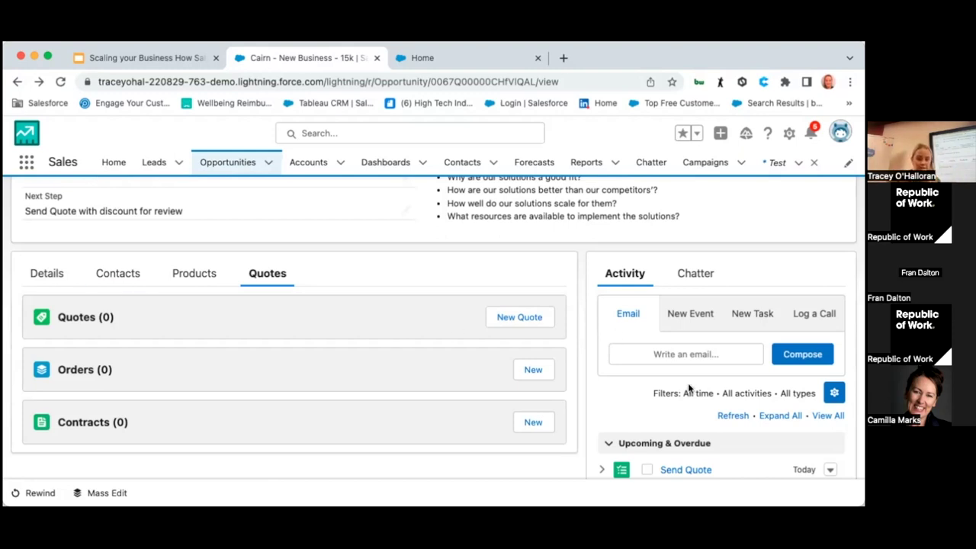
pyautogui.scroll(-3, 688, 383)
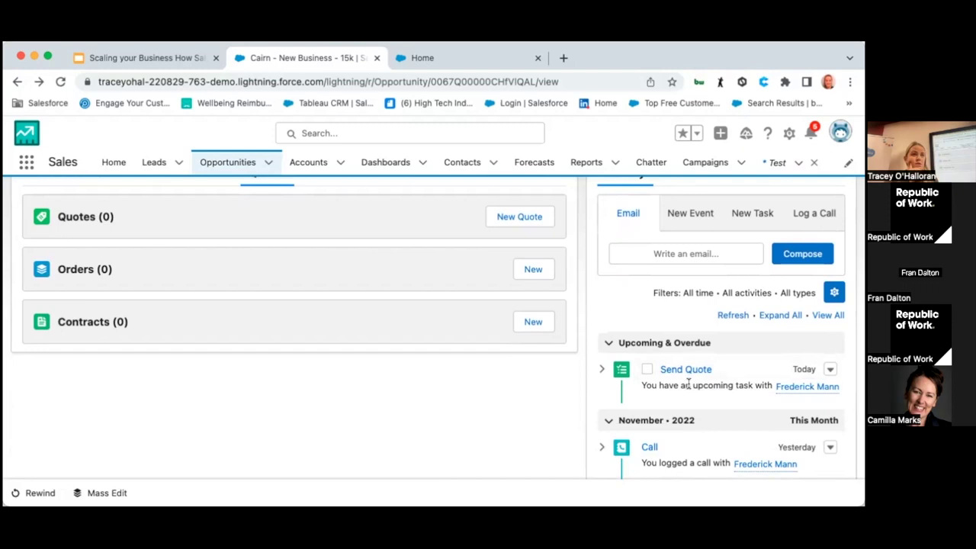
pyautogui.scroll(1, 688, 382)
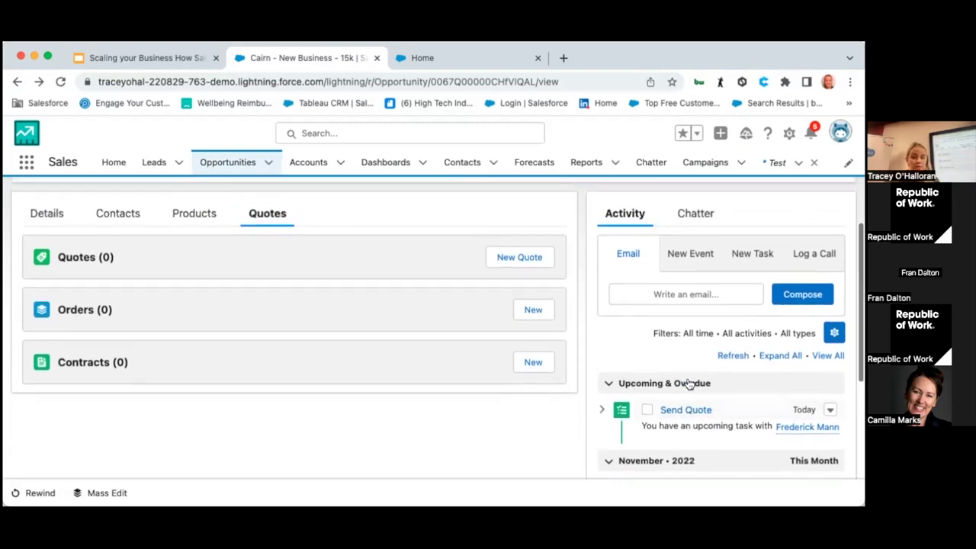
# Step: Start a blank email draft on the opportunity and check the available From sender addresses
pyautogui.click(671, 293)
pyautogui.scroll(1, 686, 305)
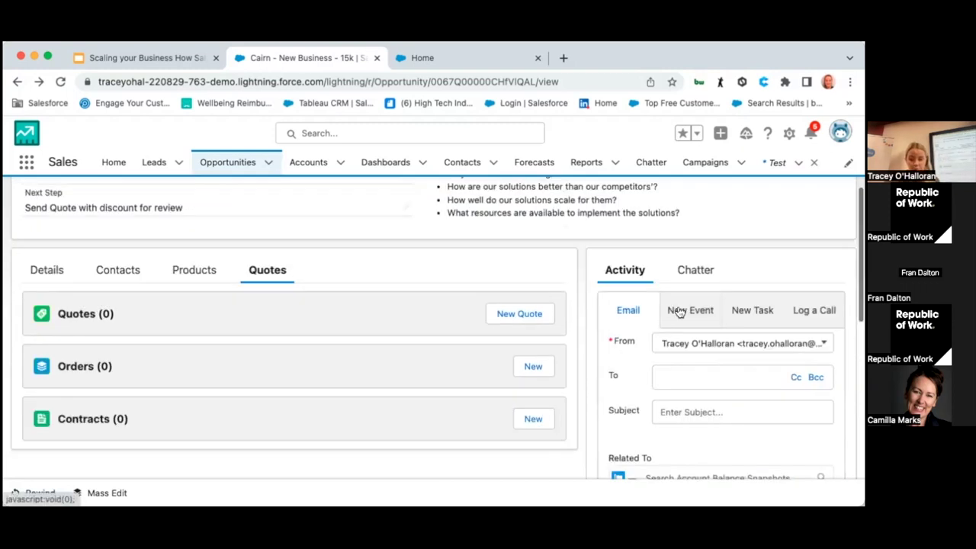
pyautogui.click(746, 343)
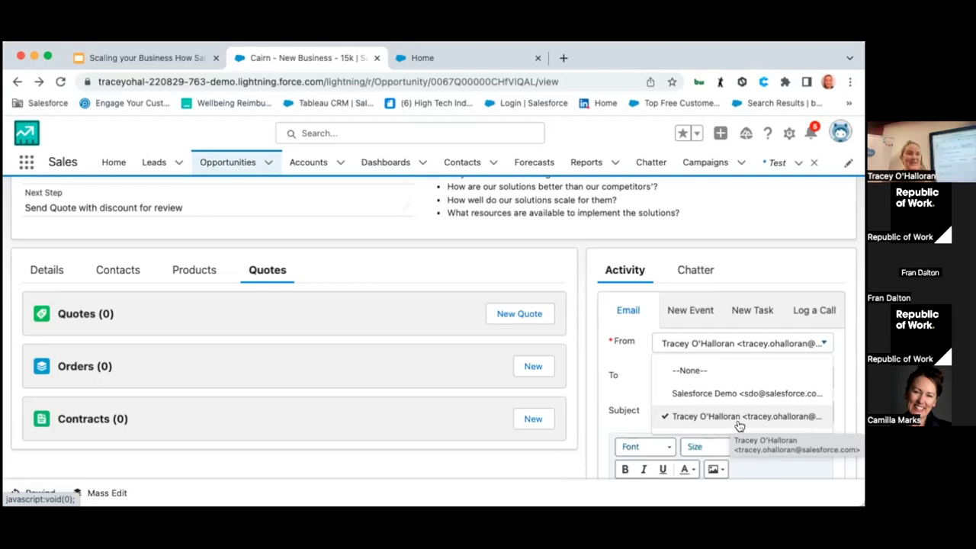
pyautogui.click(751, 274)
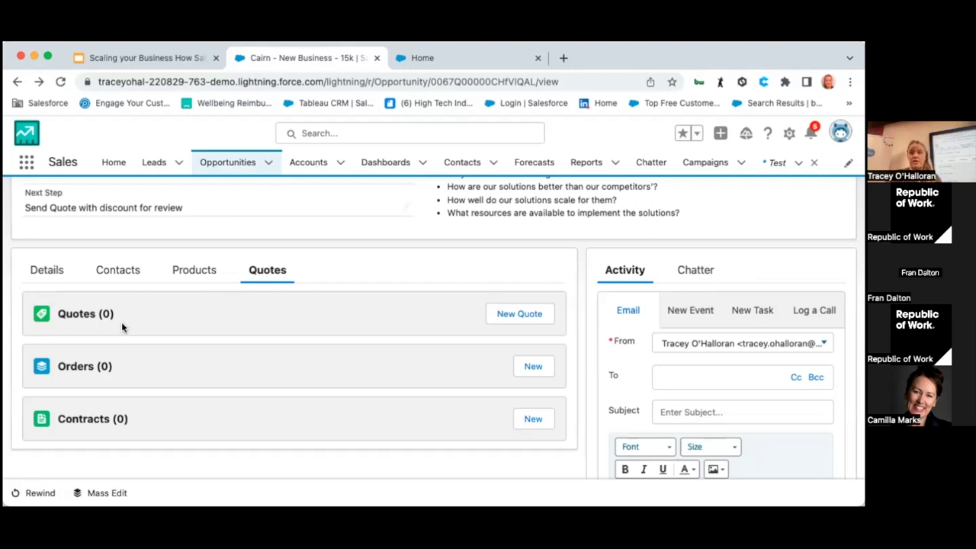
pyautogui.click(694, 271)
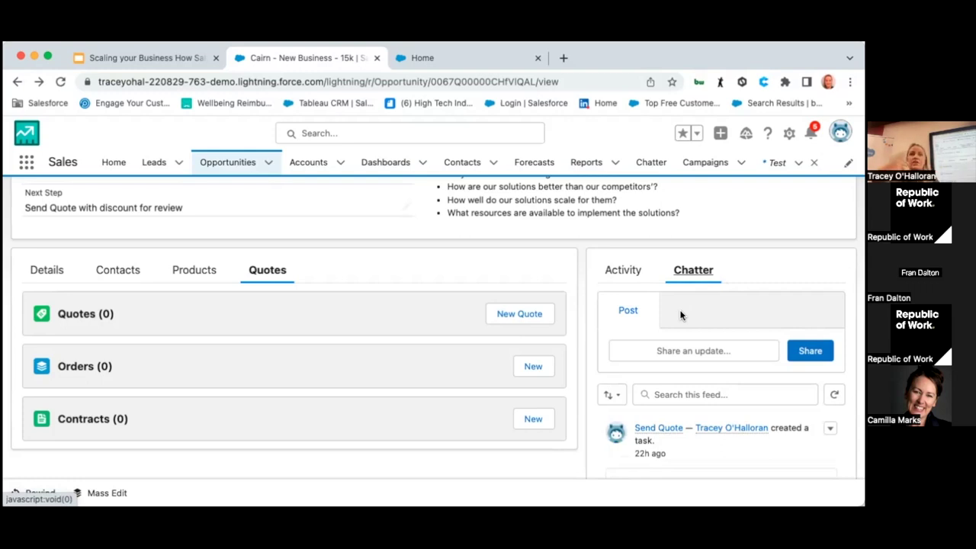
pyautogui.click(672, 352)
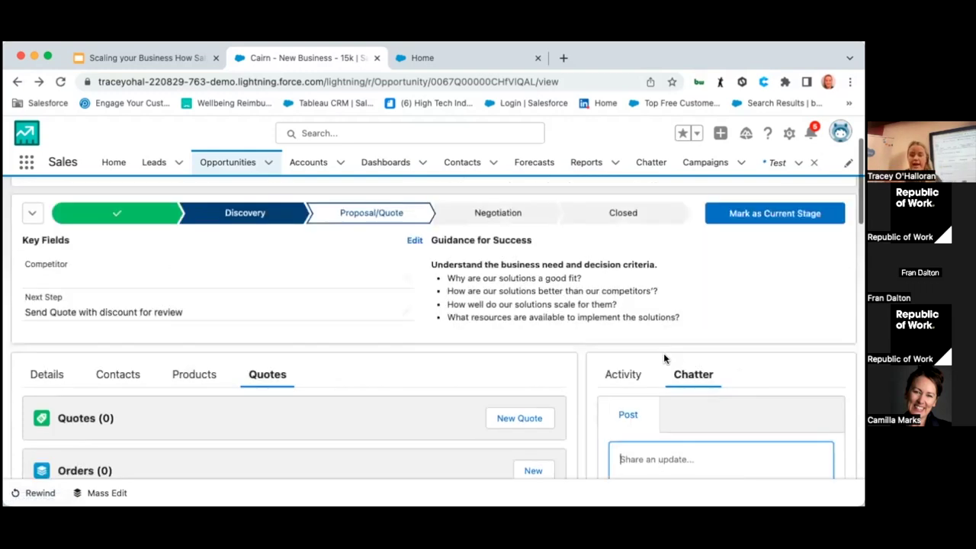
pyautogui.click(664, 449)
pyautogui.write('@chet')
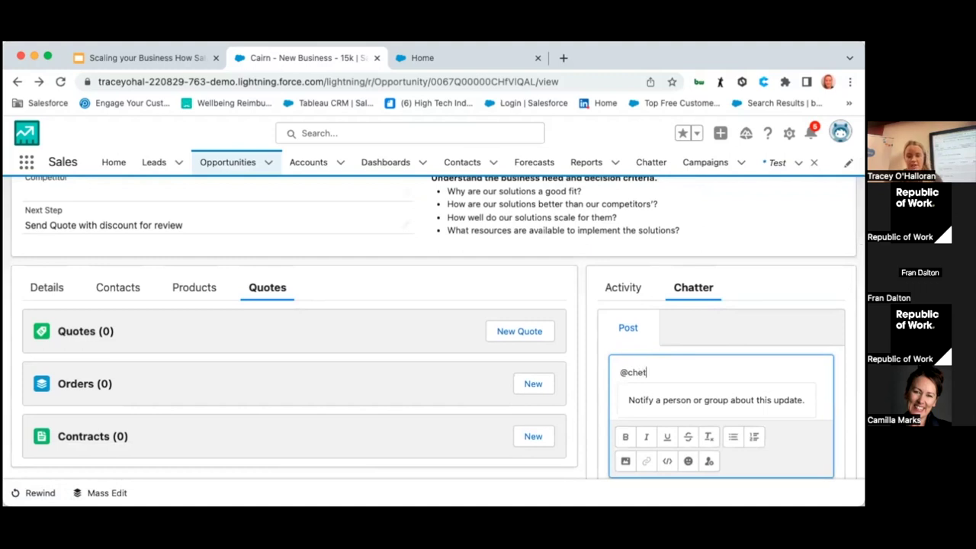
pyautogui.click(683, 399)
pyautogui.write('c')
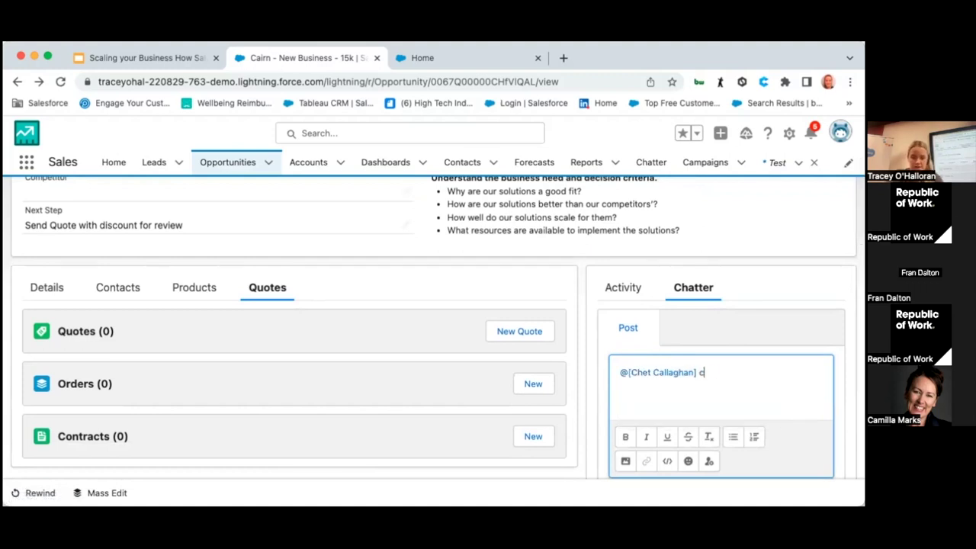
pyautogui.write('an you review?')
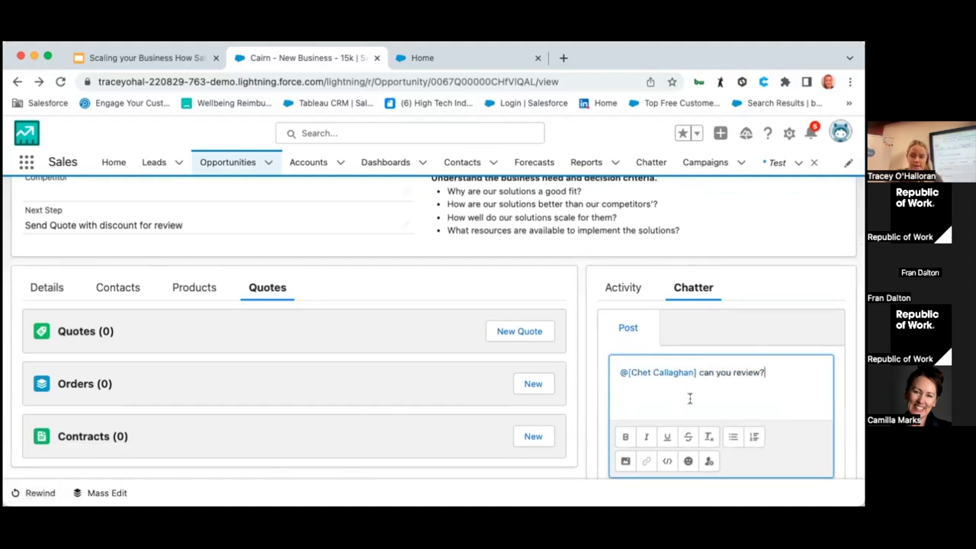
pyautogui.scroll(-4, 730, 397)
pyautogui.click(793, 369)
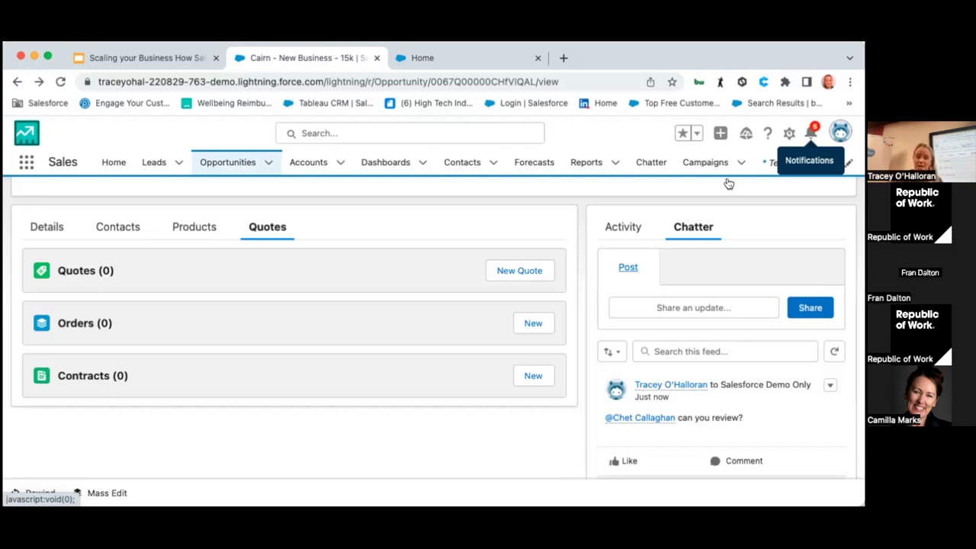
pyautogui.scroll(3, 606, 276)
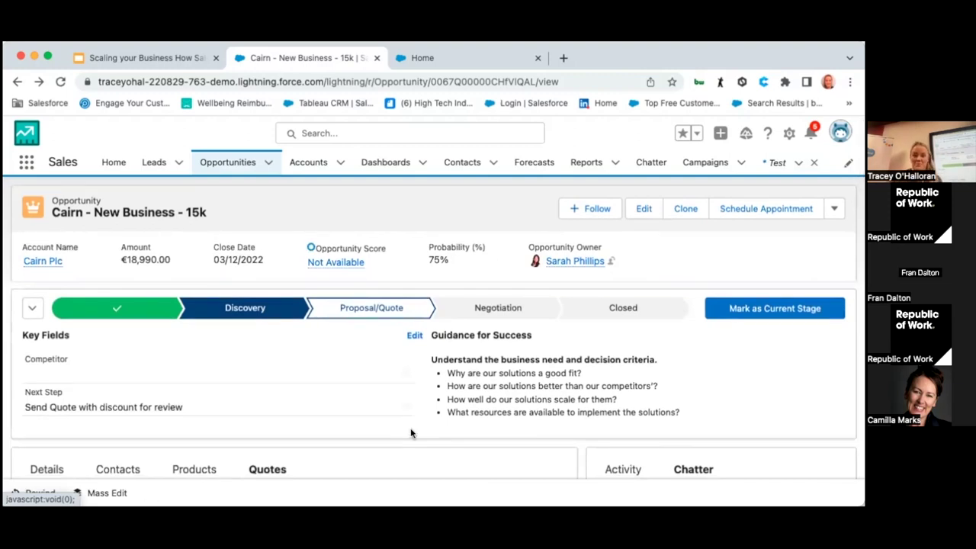
# Step: Close the Cairn - New Business - 15k opportunity with the Closed Won stage
pyautogui.click(654, 306)
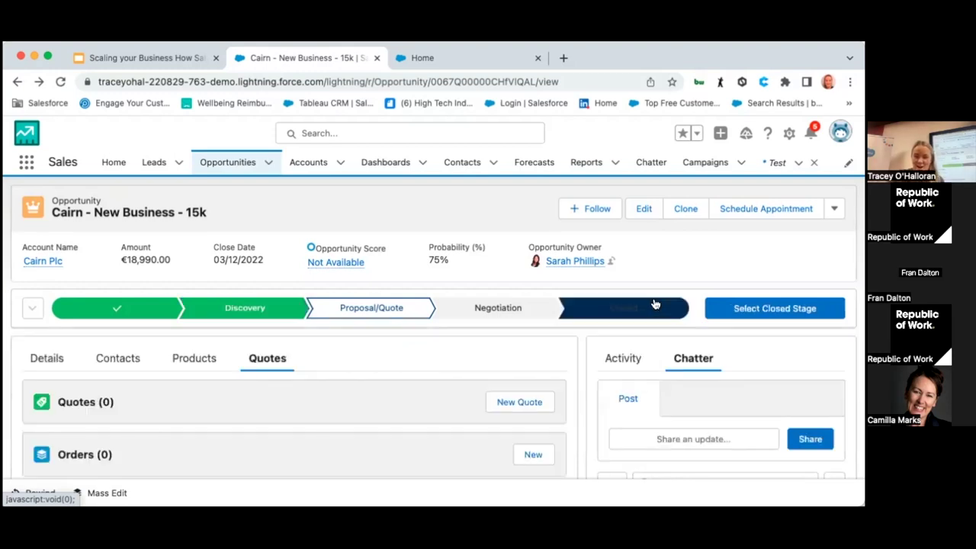
pyautogui.click(775, 308)
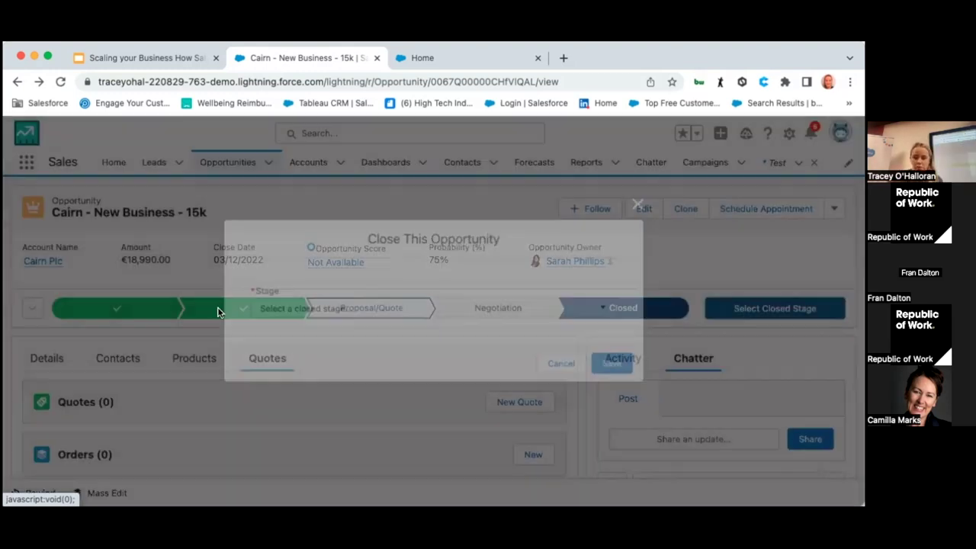
pyautogui.click(309, 308)
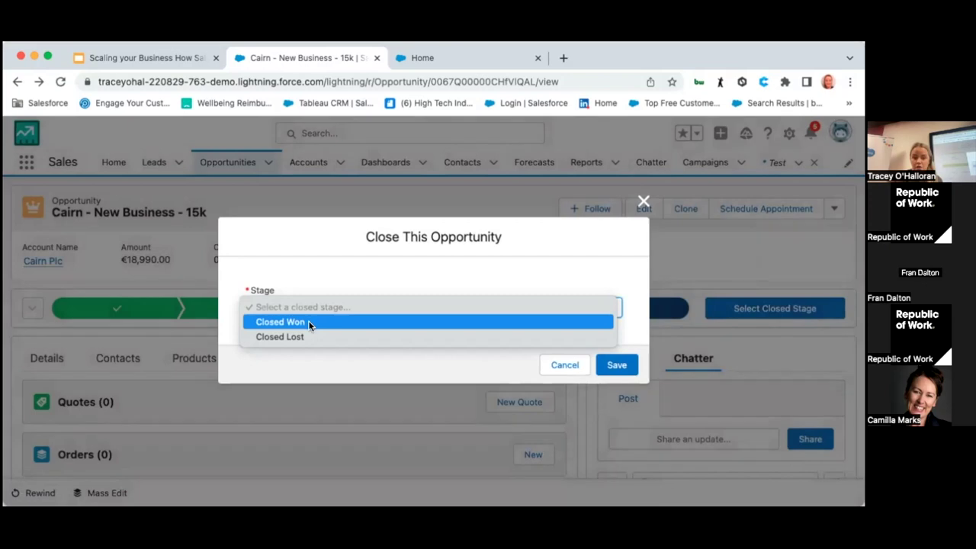
pyautogui.click(309, 321)
pyautogui.click(621, 364)
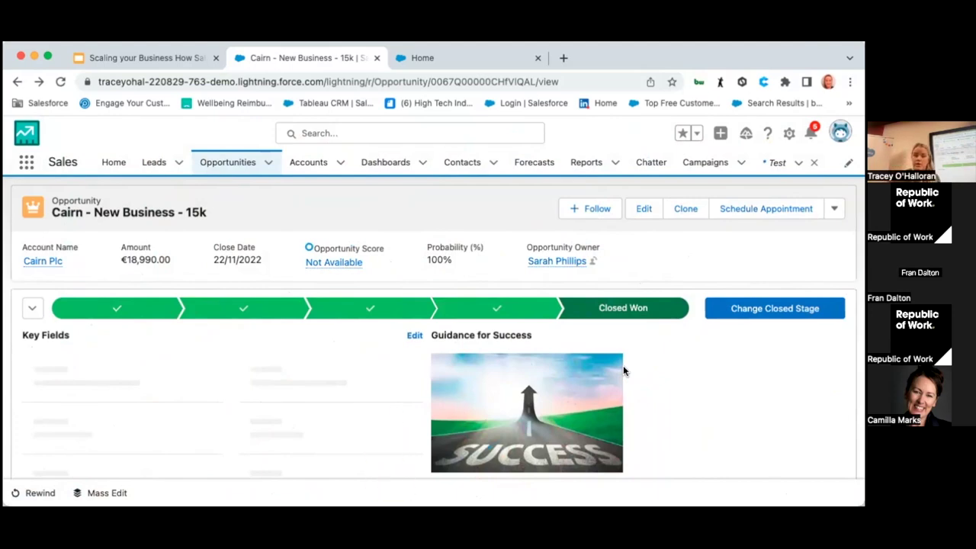
pyautogui.click(43, 261)
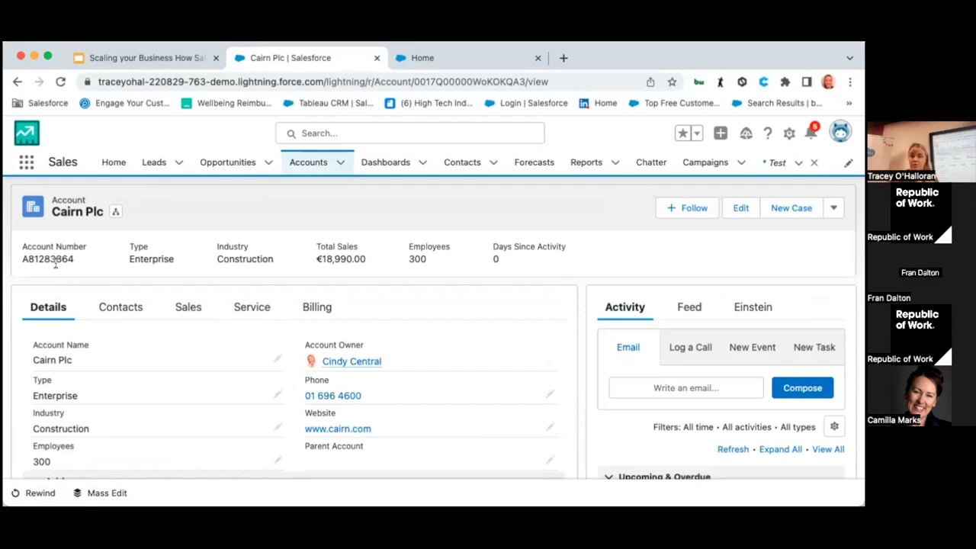
# Step: Scroll through the Cairn Plc account and show its three related contacts
pyautogui.scroll(-2, 87, 347)
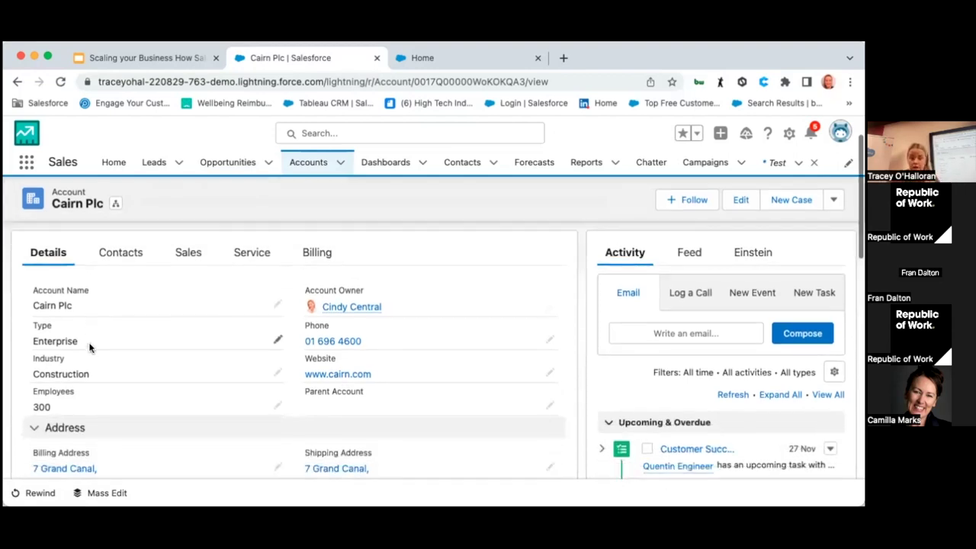
pyautogui.scroll(-1, 190, 361)
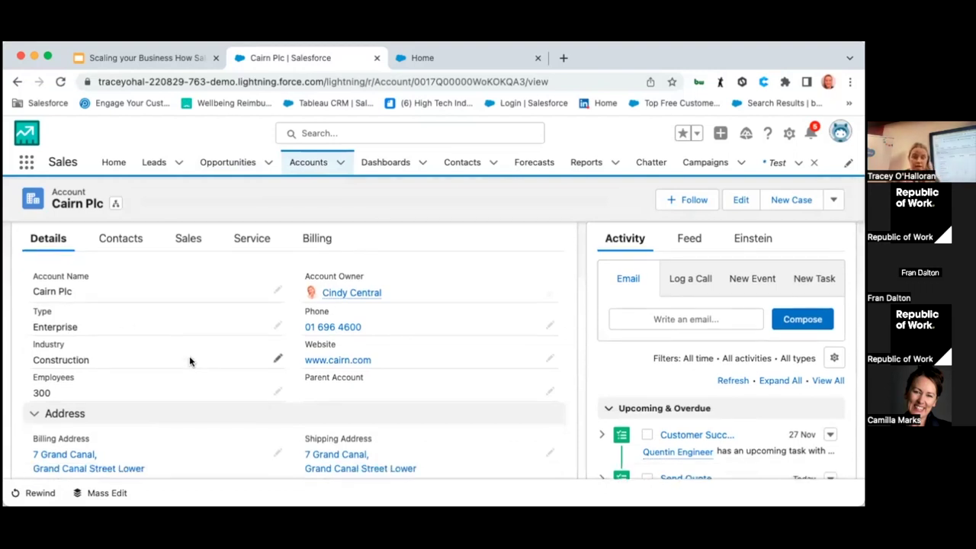
pyautogui.scroll(-1, 716, 423)
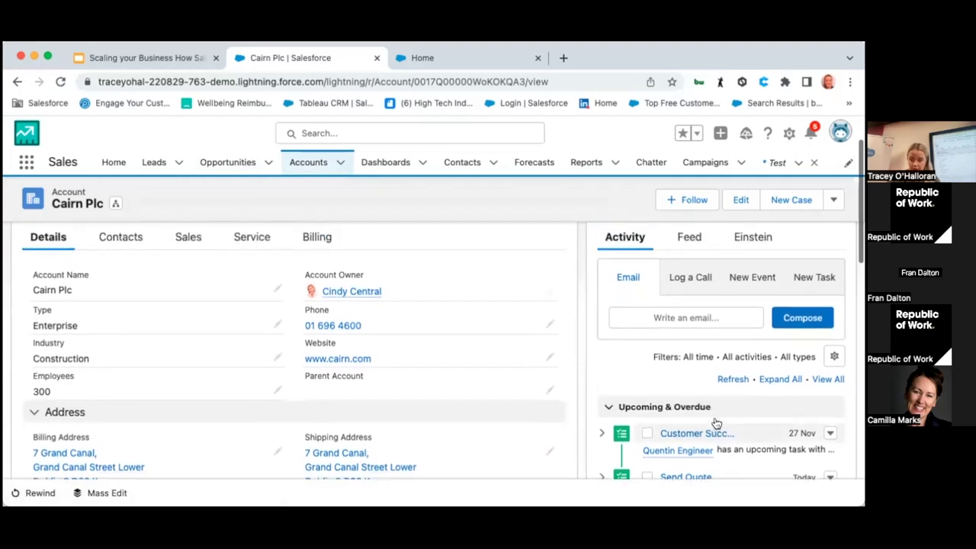
pyautogui.scroll(2, 717, 423)
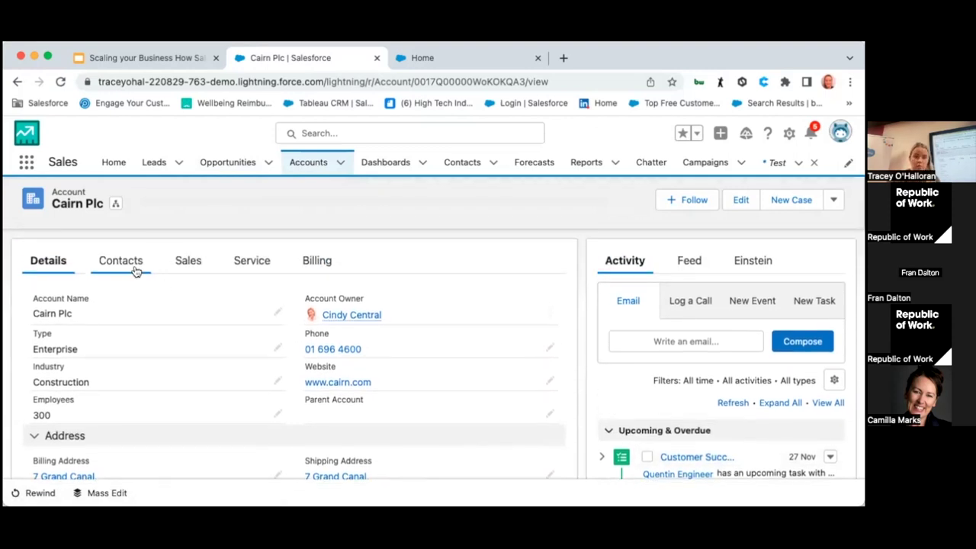
pyautogui.click(120, 261)
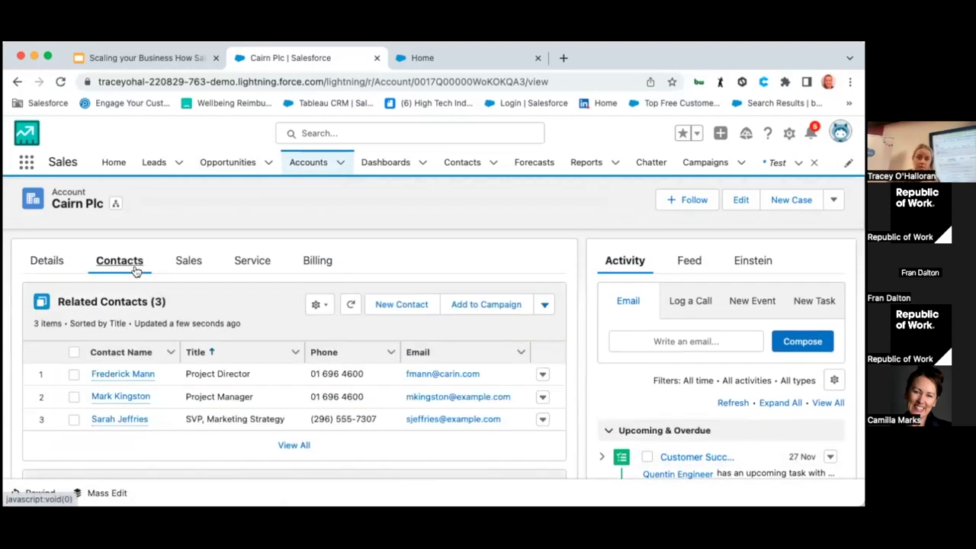
# Step: Review Cairn Plc's two opportunities, then display its three cases
pyautogui.click(180, 265)
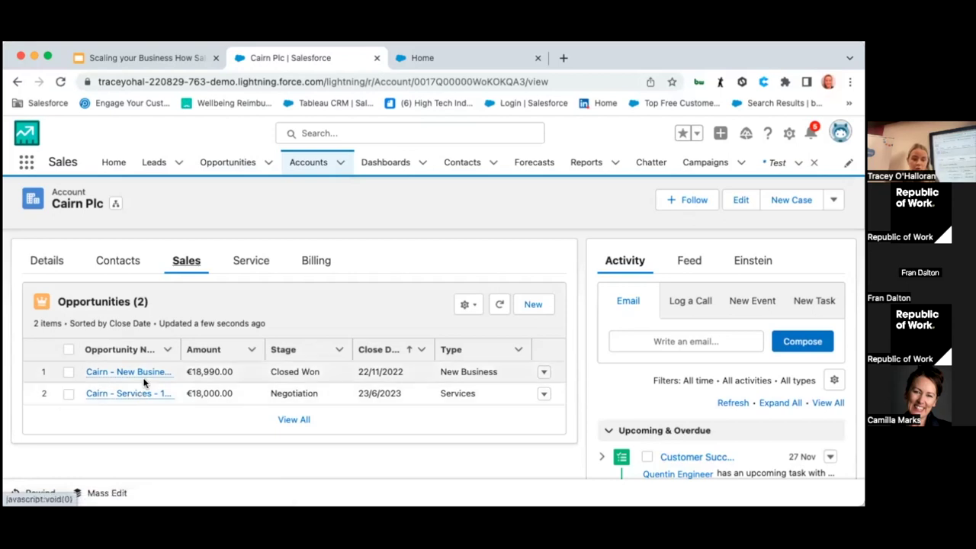
pyautogui.moveTo(144, 396)
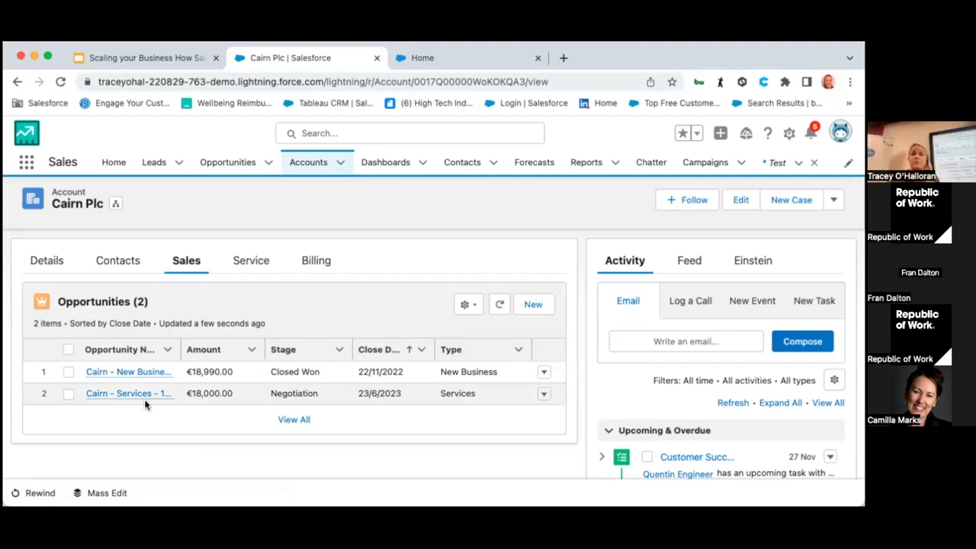
pyautogui.click(250, 261)
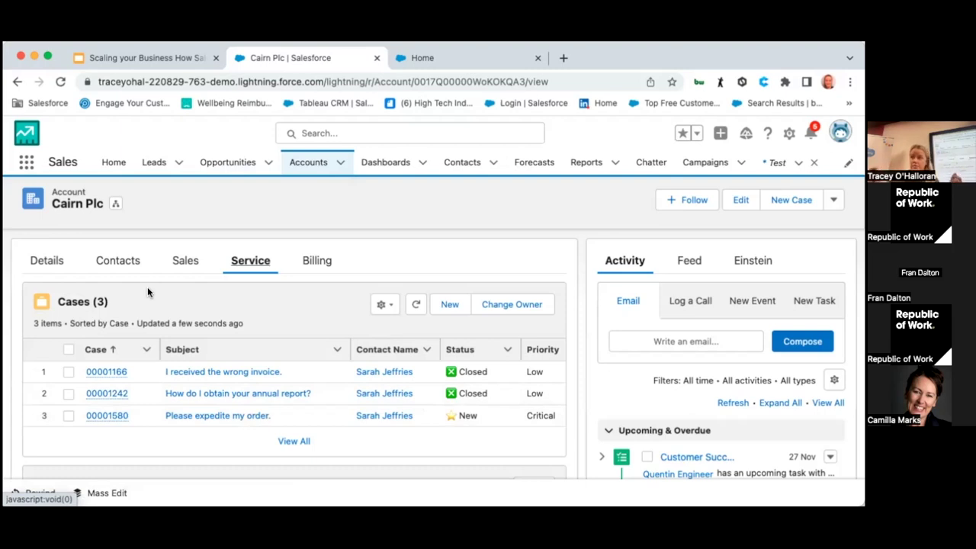
# Step: Check Cairn Plc's billing for invoices and credit notes, return to Details, then open the App Launcher
pyautogui.click(319, 274)
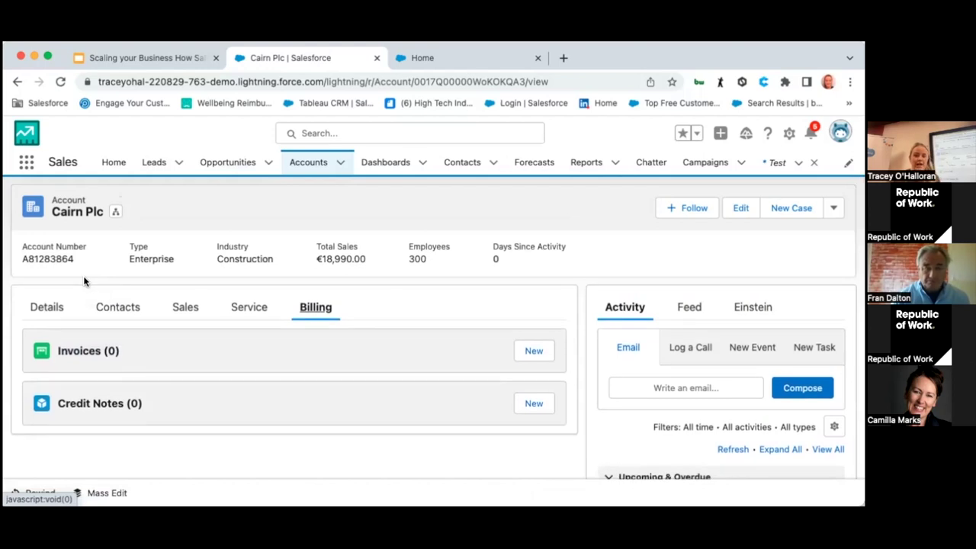
pyautogui.click(47, 309)
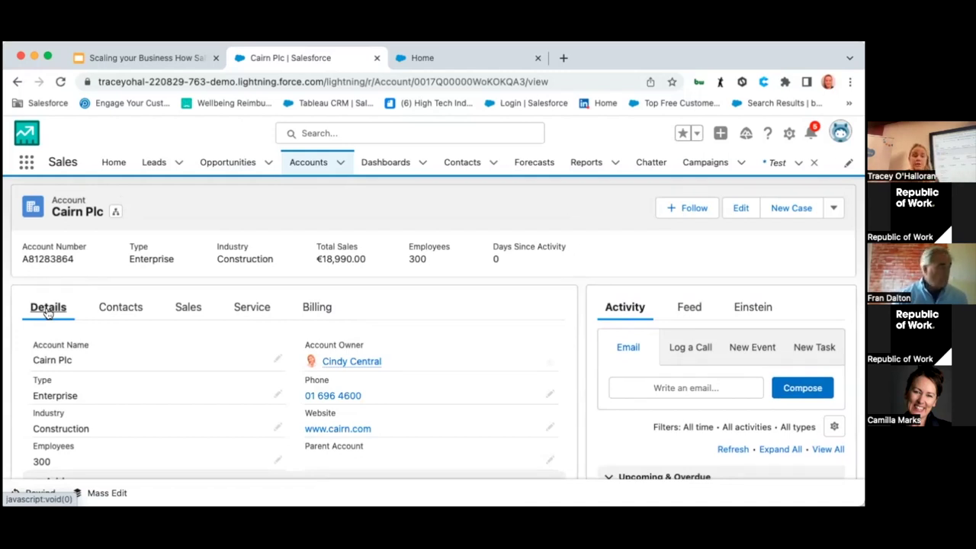
pyautogui.click(27, 162)
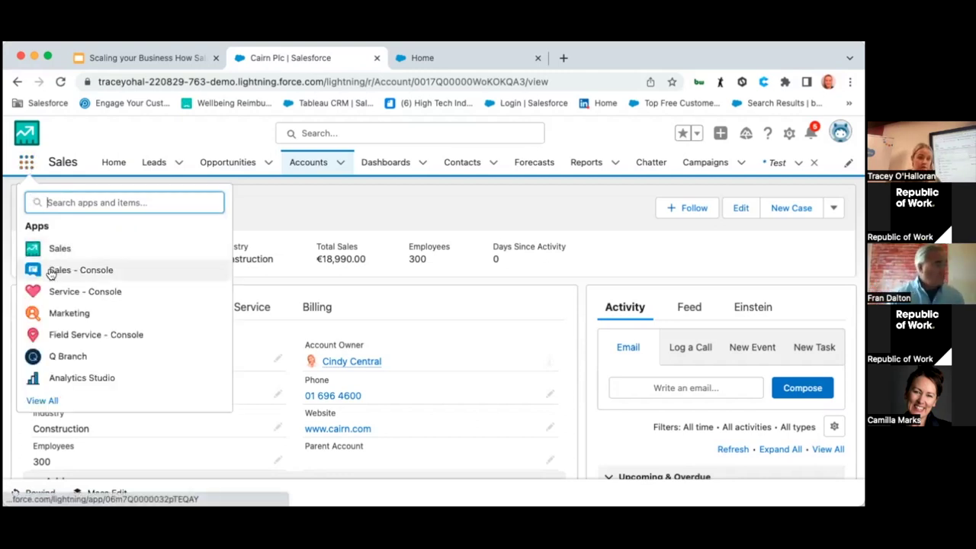
# Step: Switch to the Service - Console app and log into Omni-Channel
pyautogui.click(72, 296)
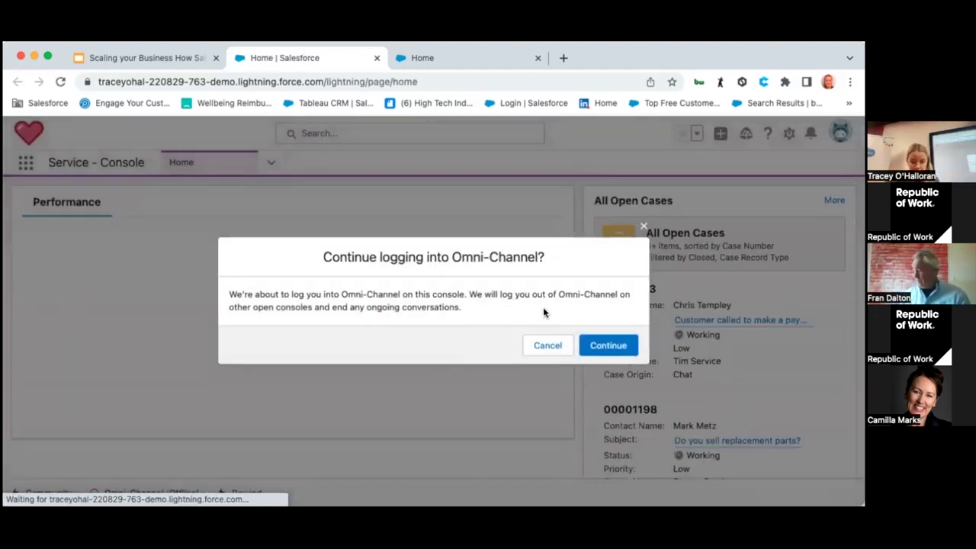
pyautogui.click(603, 345)
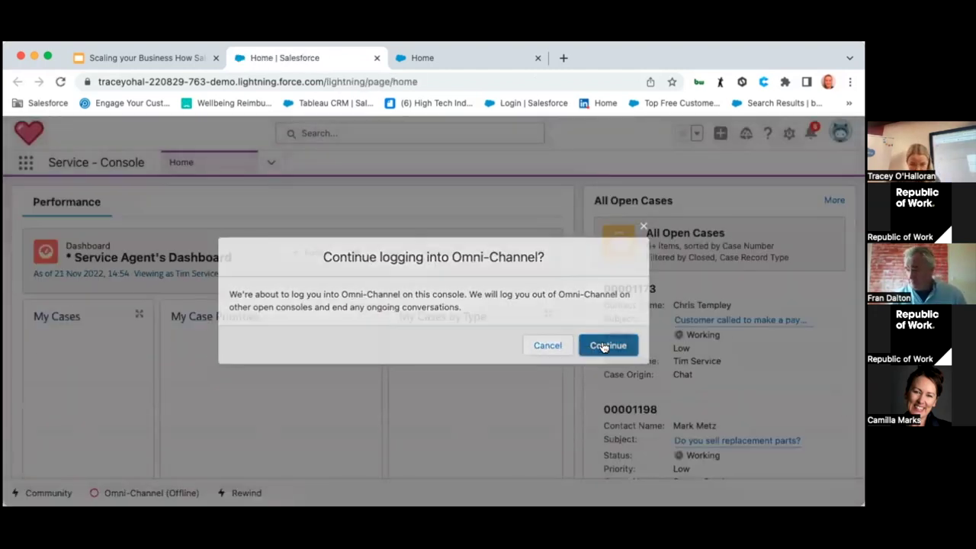
pyautogui.scroll(1, 277, 365)
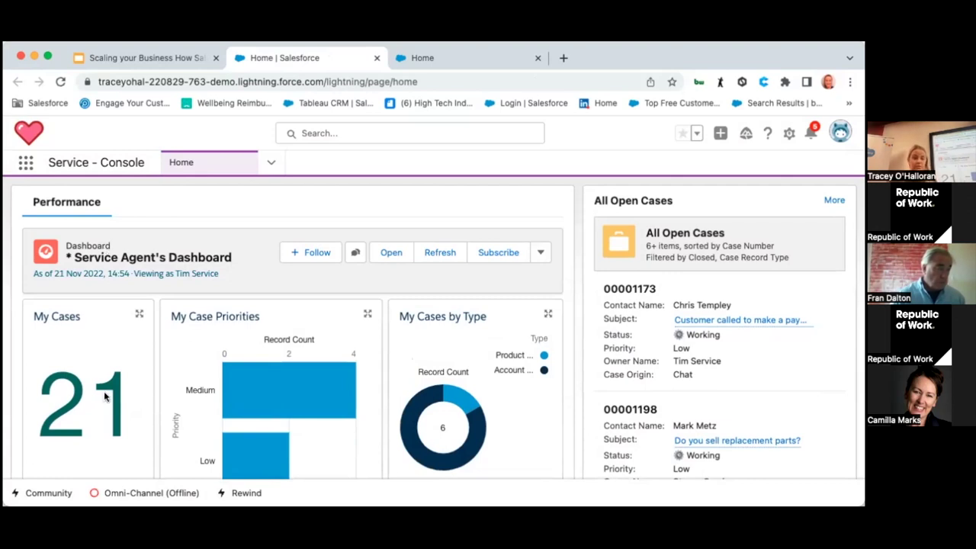
pyautogui.scroll(-3, 104, 410)
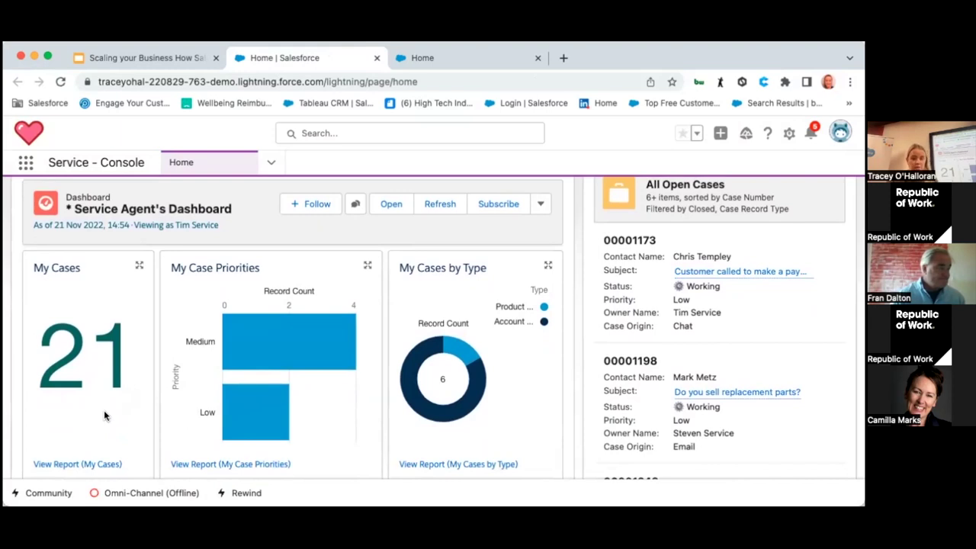
pyautogui.moveTo(285, 370)
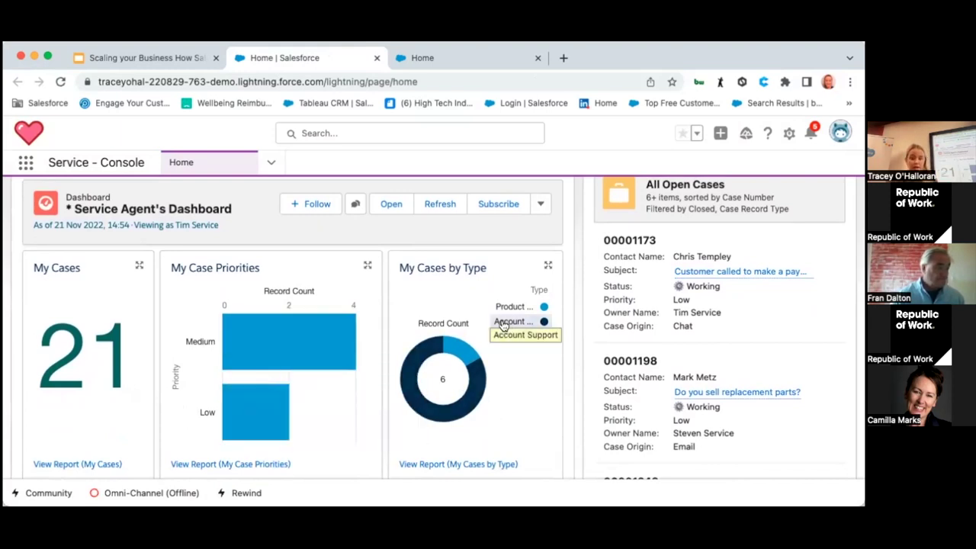
pyautogui.scroll(-3, 498, 402)
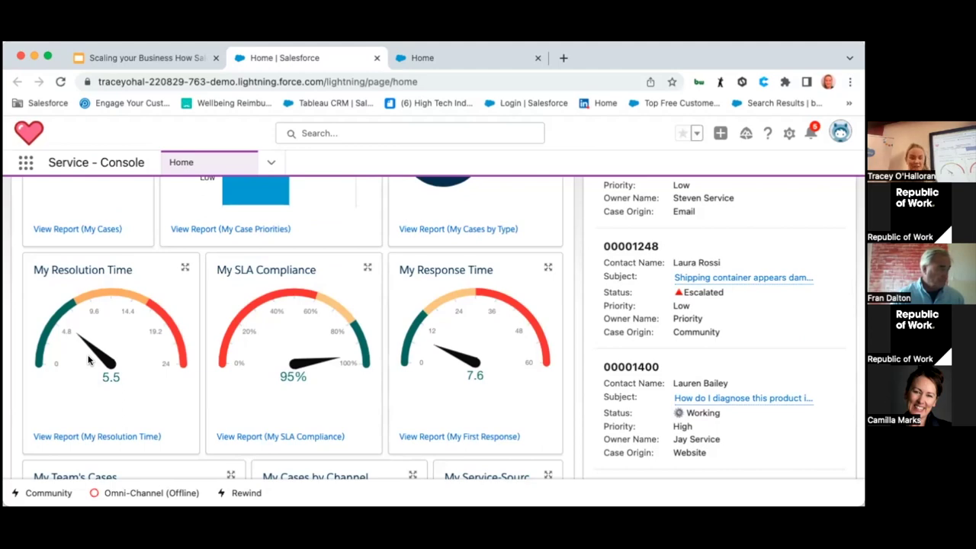
pyautogui.scroll(-5, 89, 361)
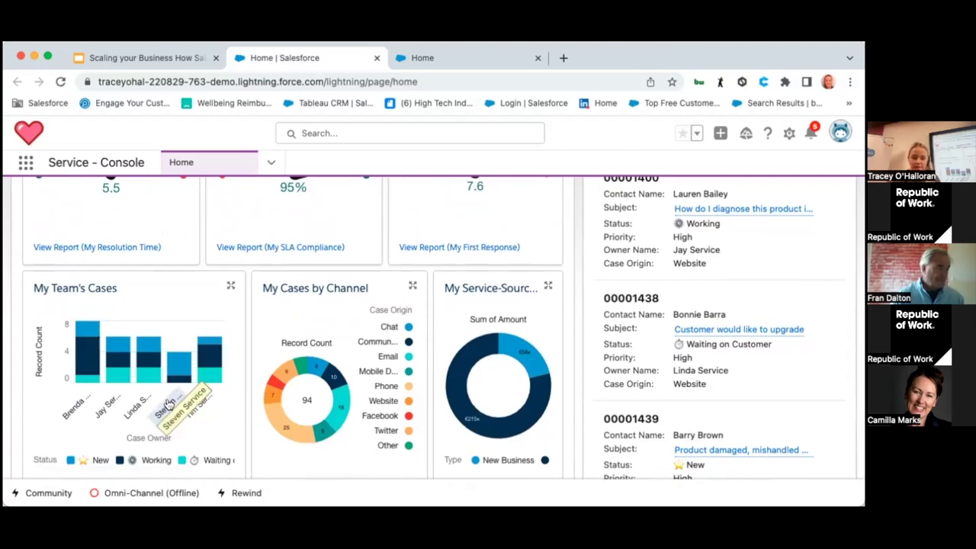
pyautogui.moveTo(205, 382)
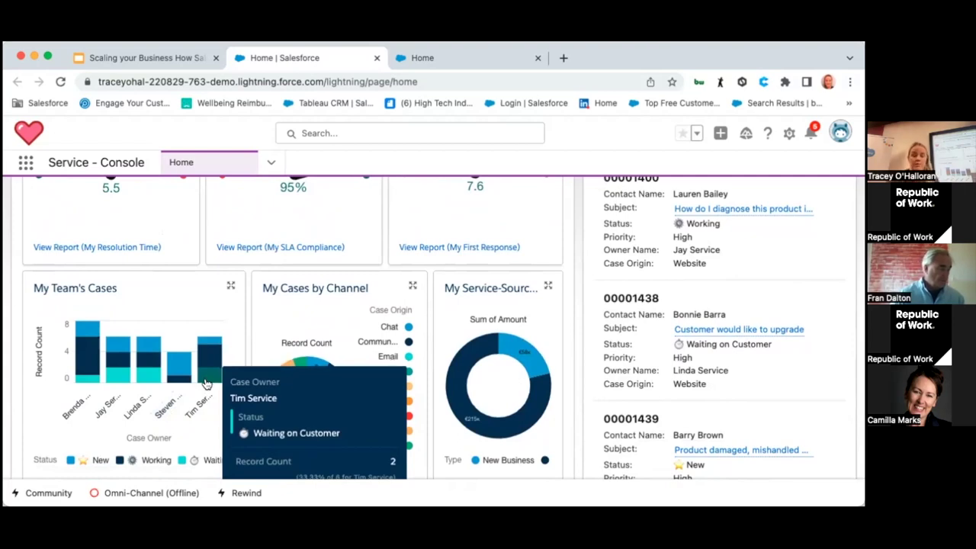
pyautogui.scroll(-1, 372, 294)
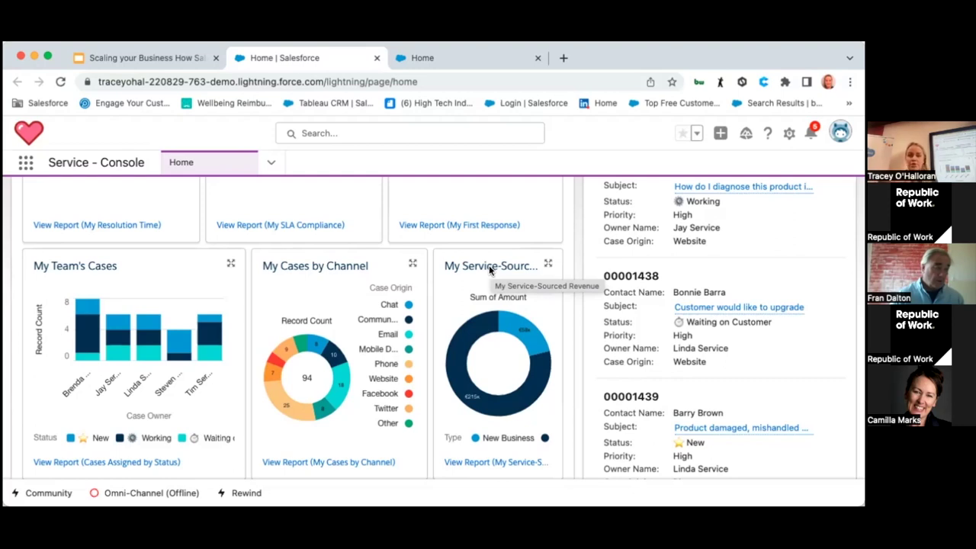
pyautogui.moveTo(524, 324)
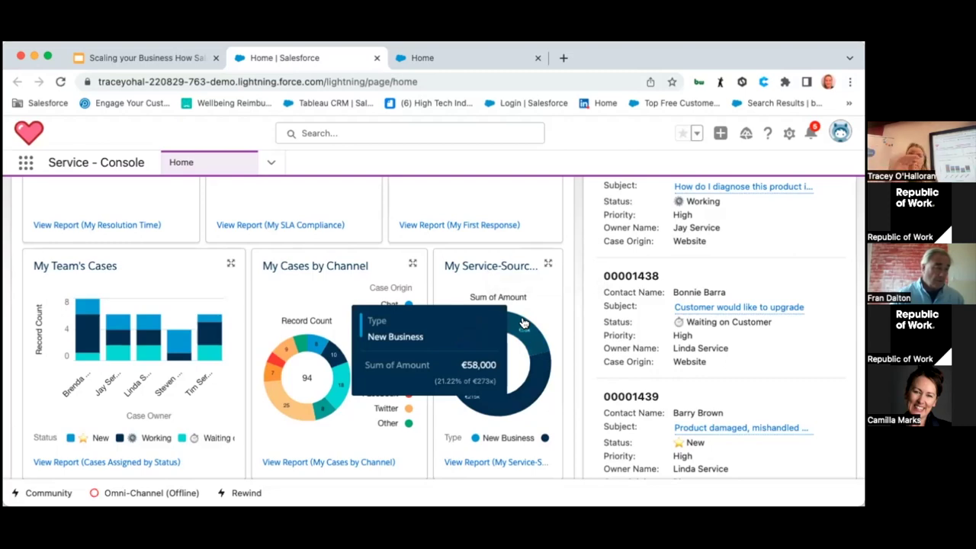
pyautogui.scroll(10, 523, 322)
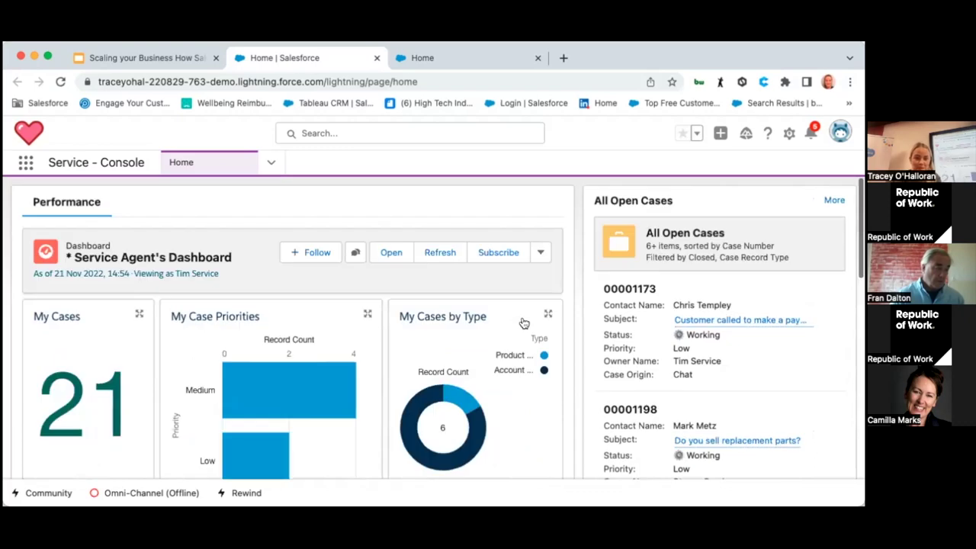
# Step: Go to the Cases list and open case 00002373, Power Adaptor not charging
pyautogui.click(271, 166)
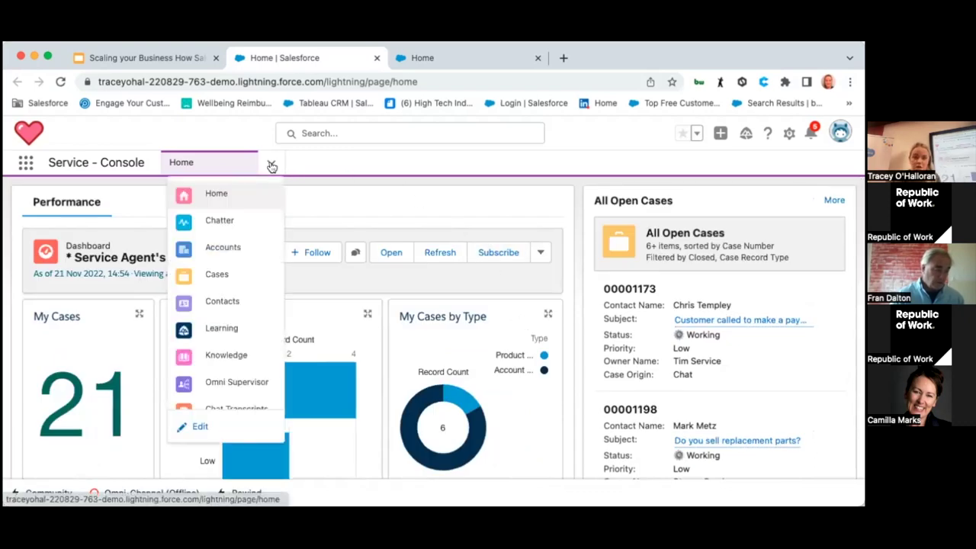
pyautogui.click(244, 276)
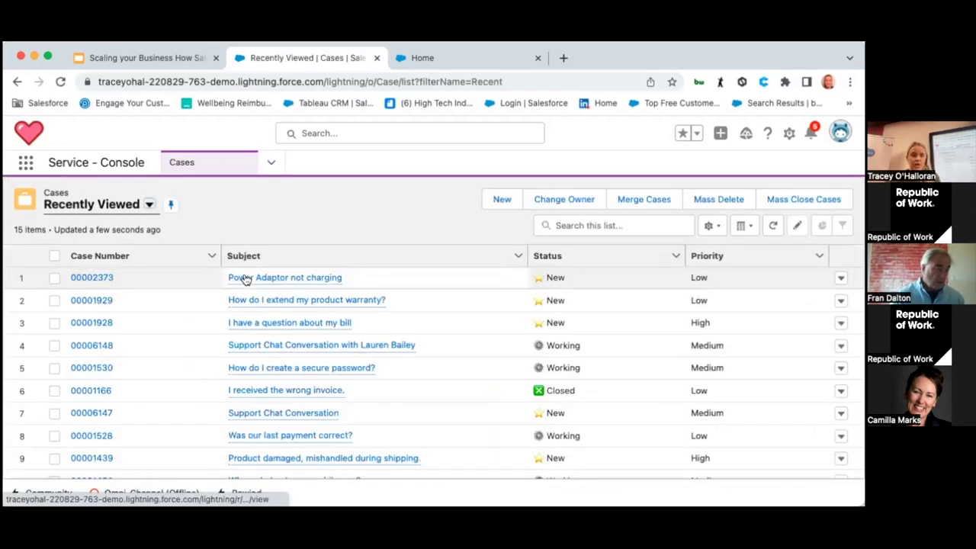
pyautogui.moveTo(242, 277)
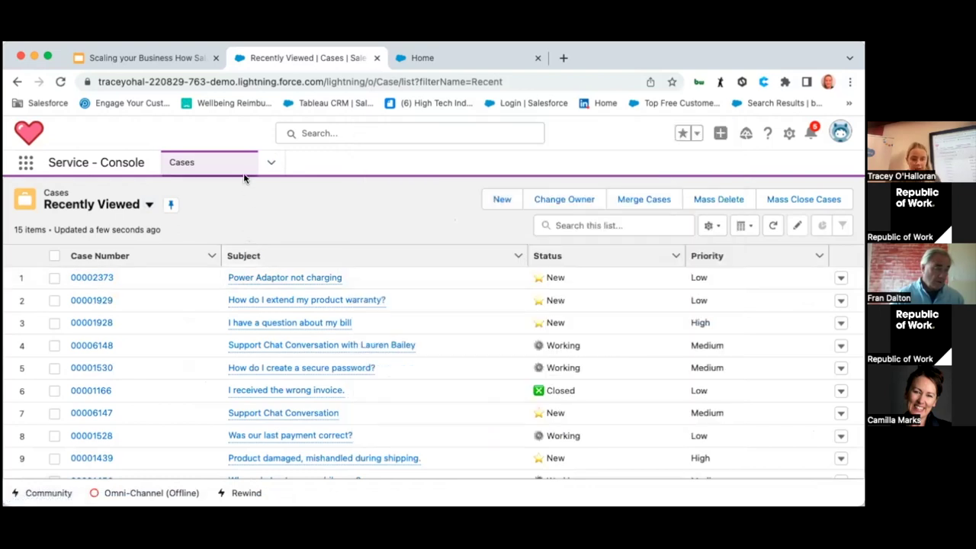
pyautogui.click(79, 279)
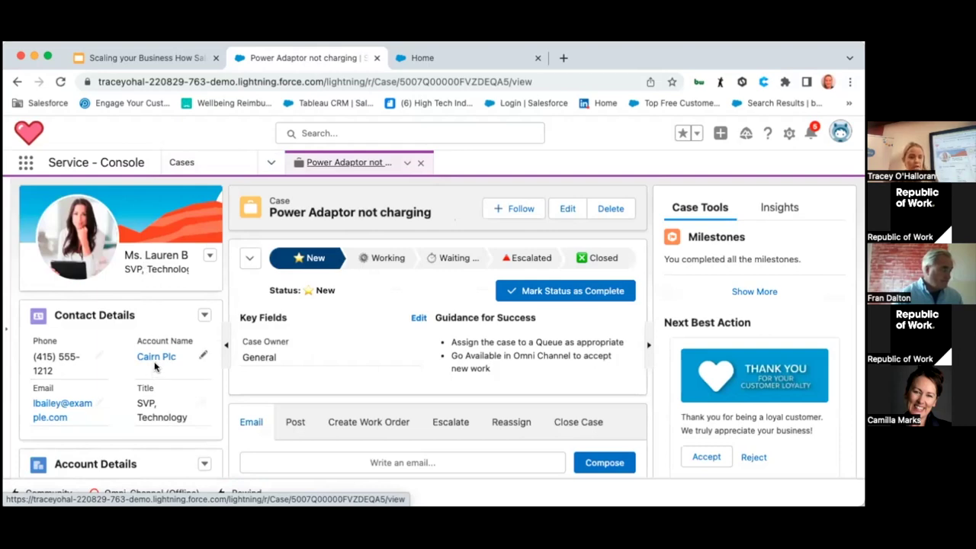
pyautogui.scroll(-5, 138, 379)
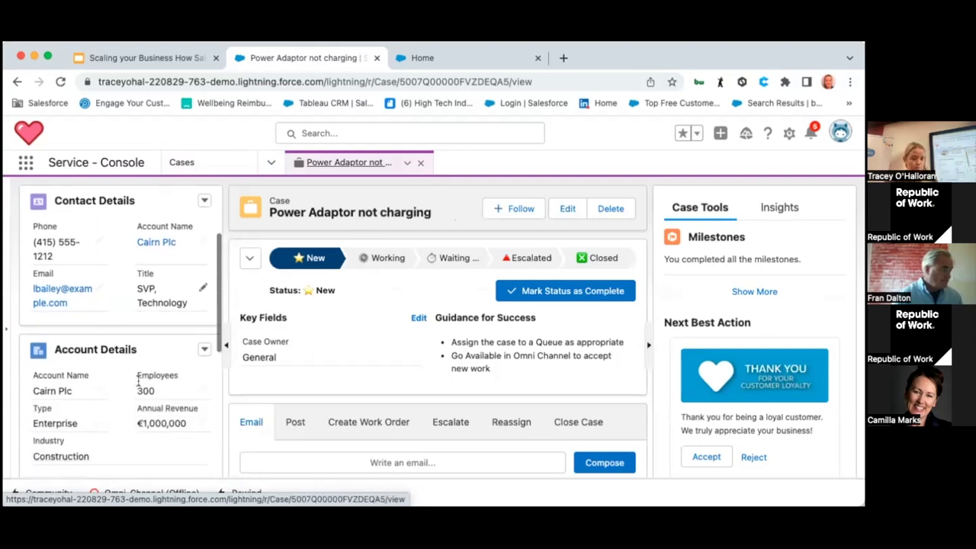